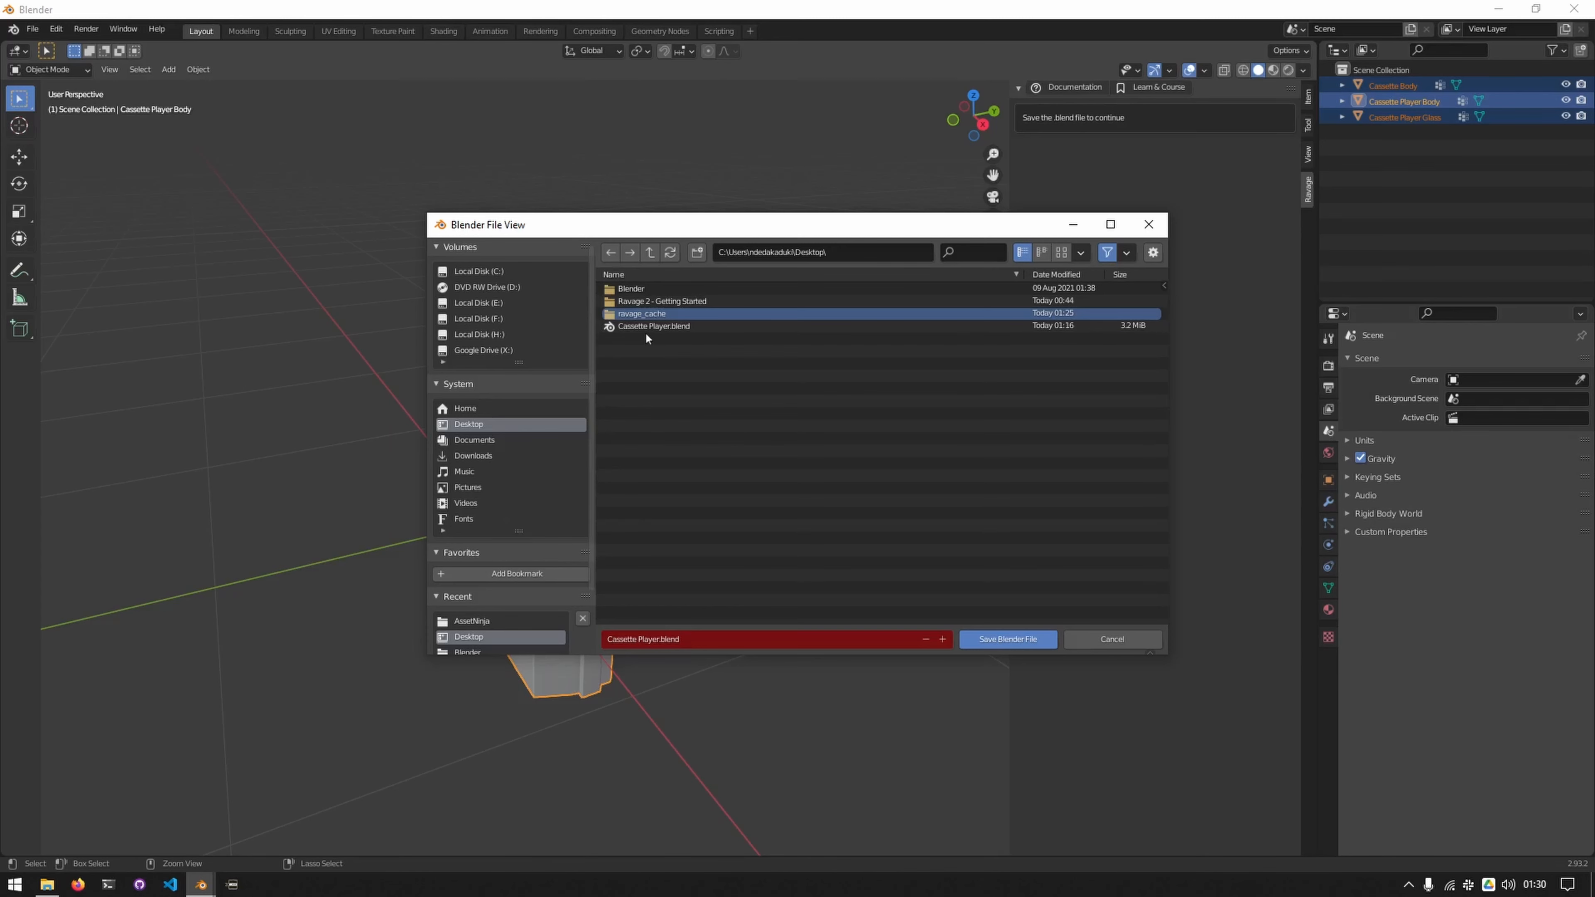
Save the scene to the Desktop as Cassette Player.blend and reset the incompatible active material
click(649, 327)
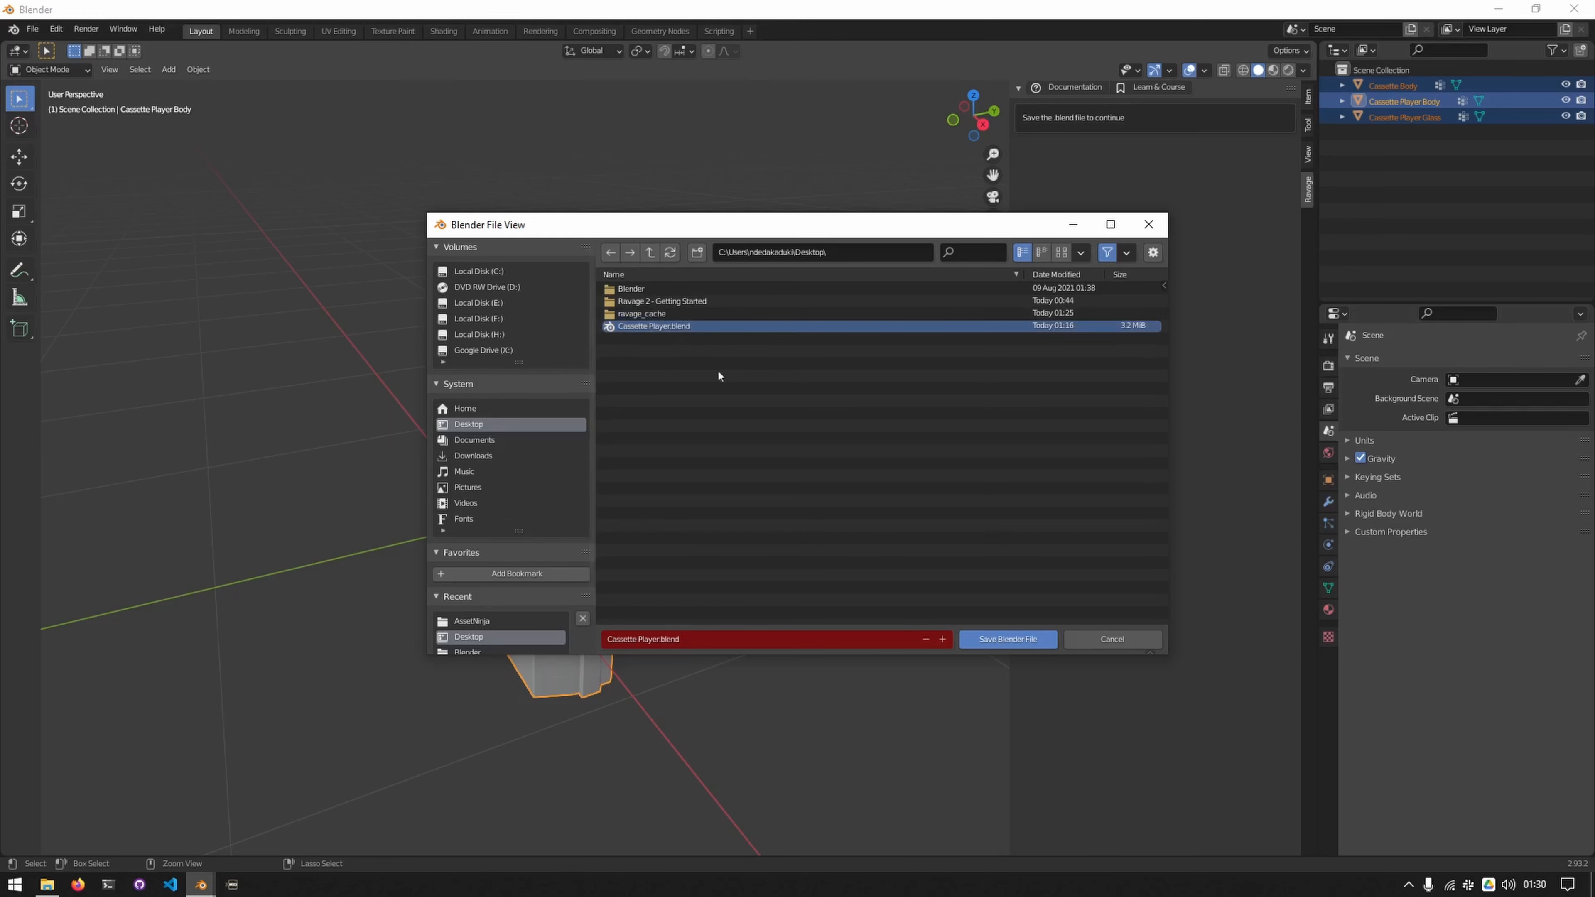
click(1036, 641)
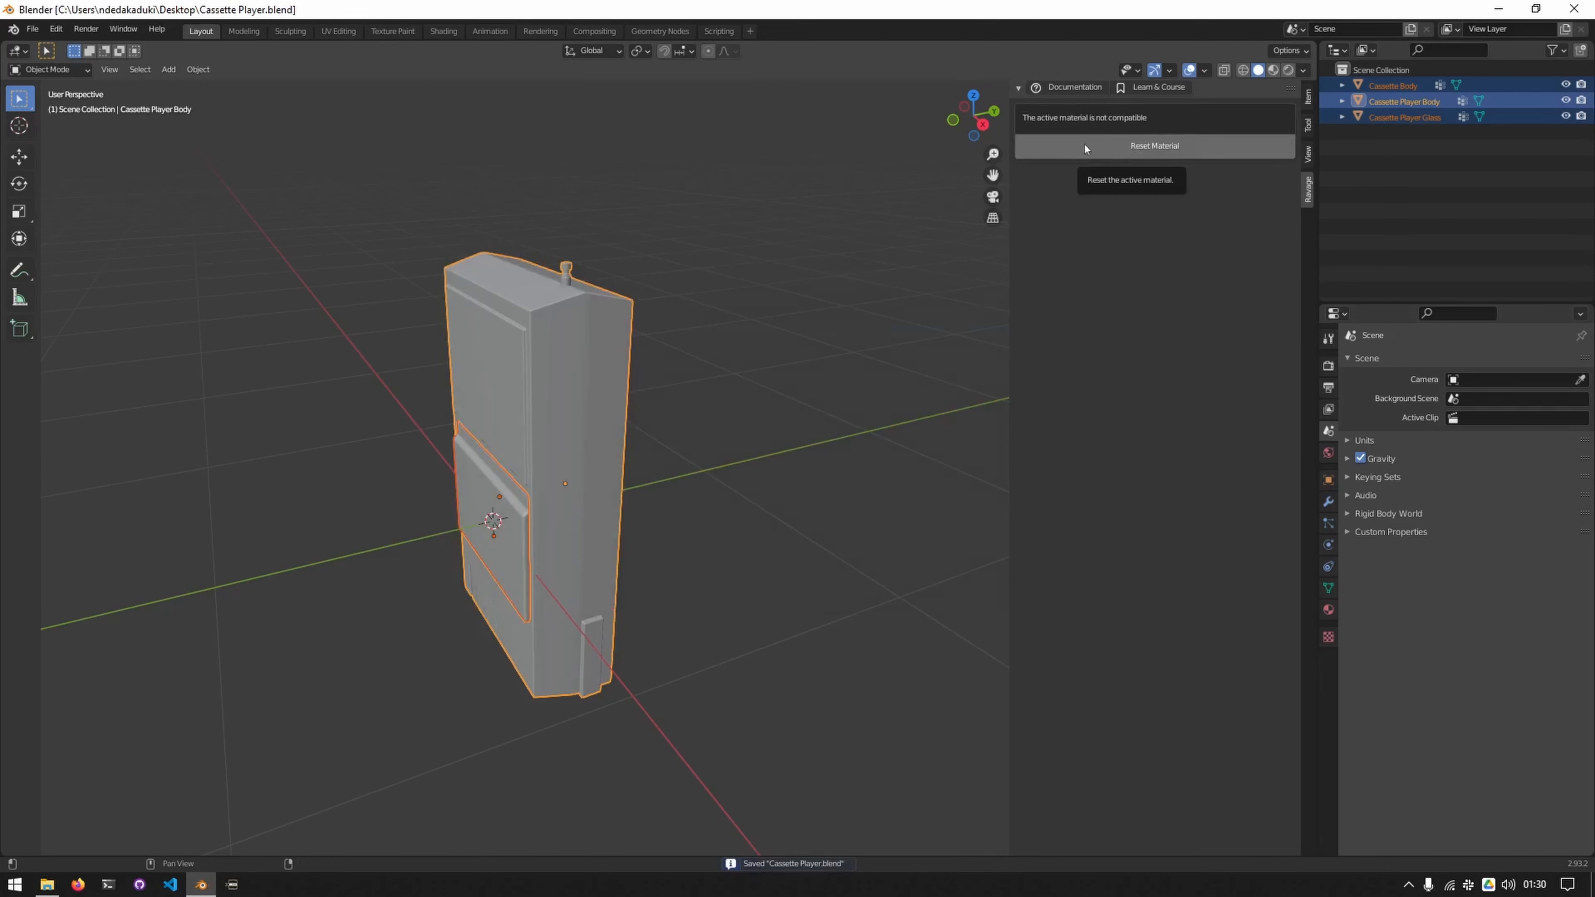
click(1053, 149)
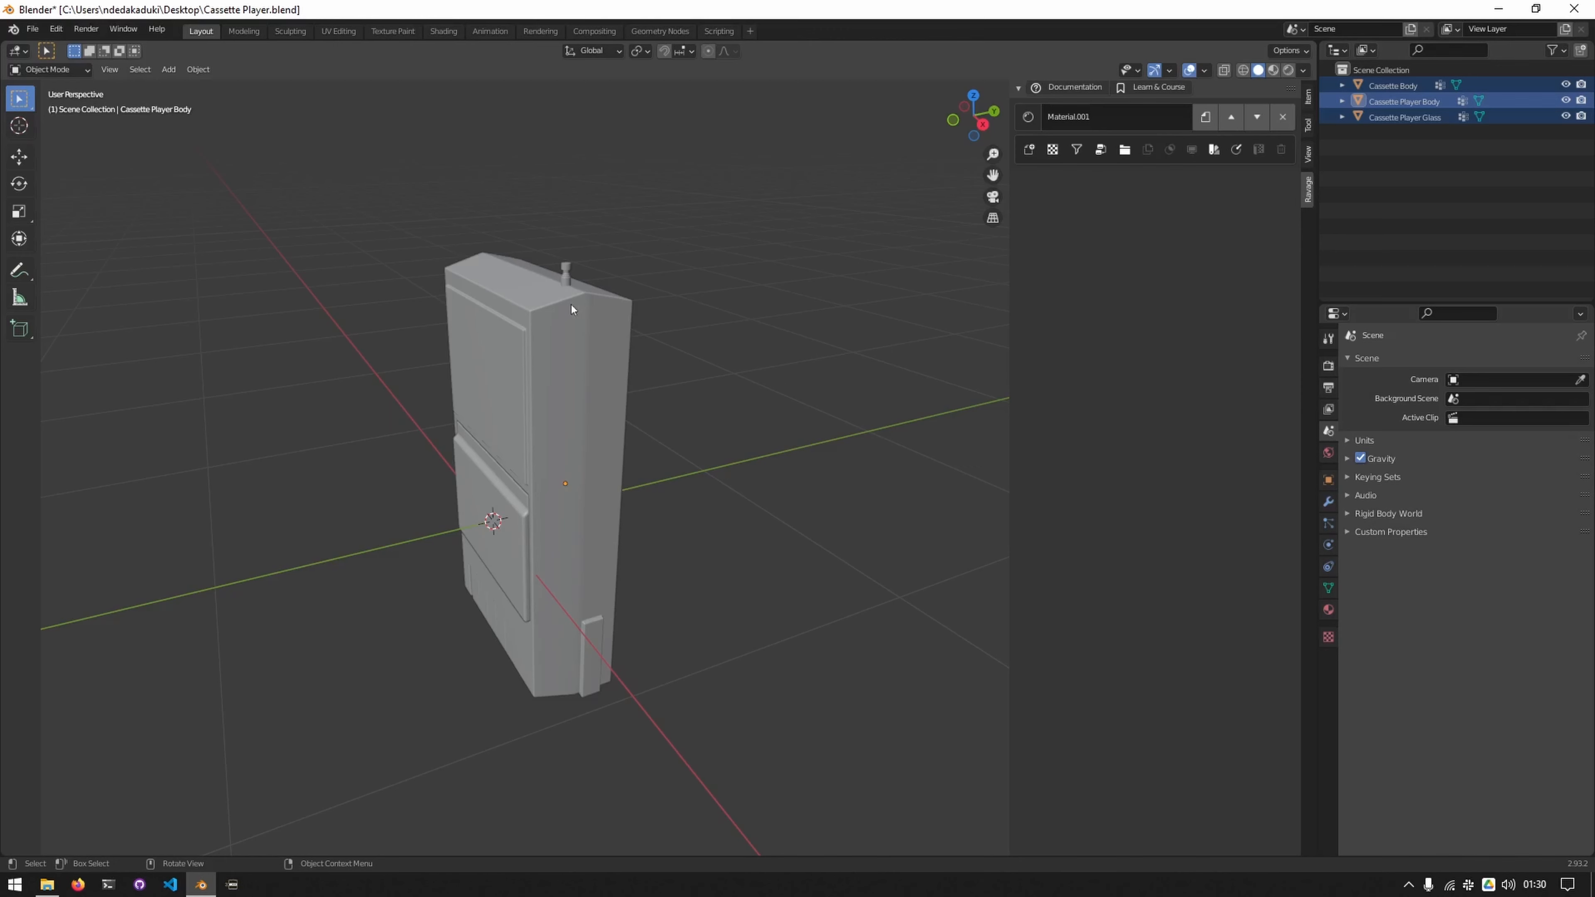
Examine the lighting options and, with only Cassette Player Body selected in Texture Paint mode, the texture, brush and add-on settings
key(alt+shift+l)
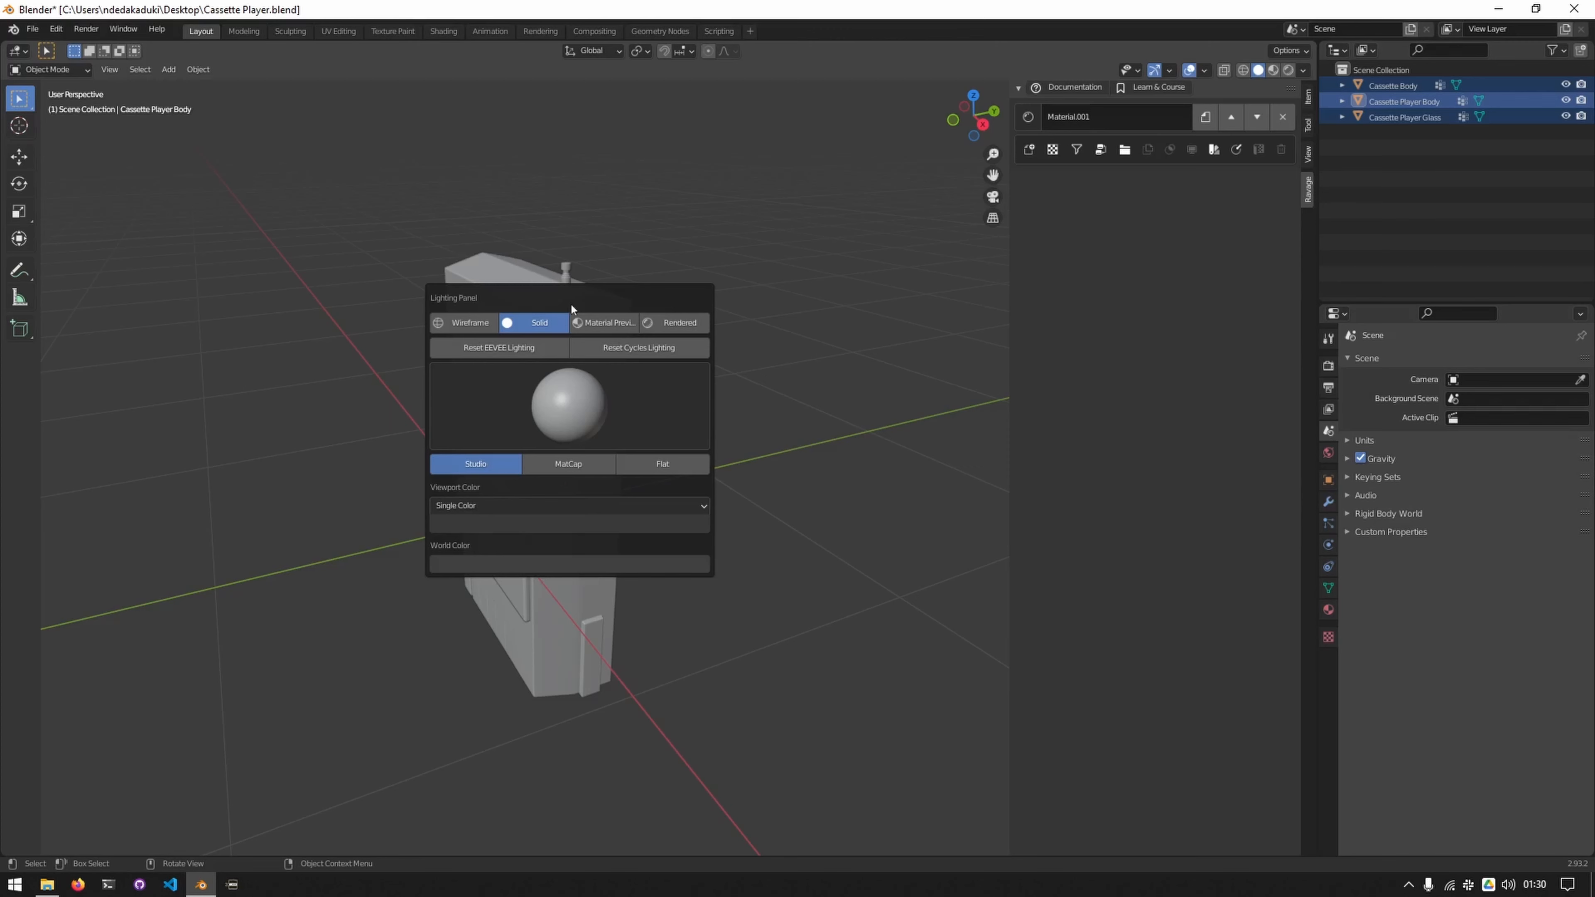
key(Escape)
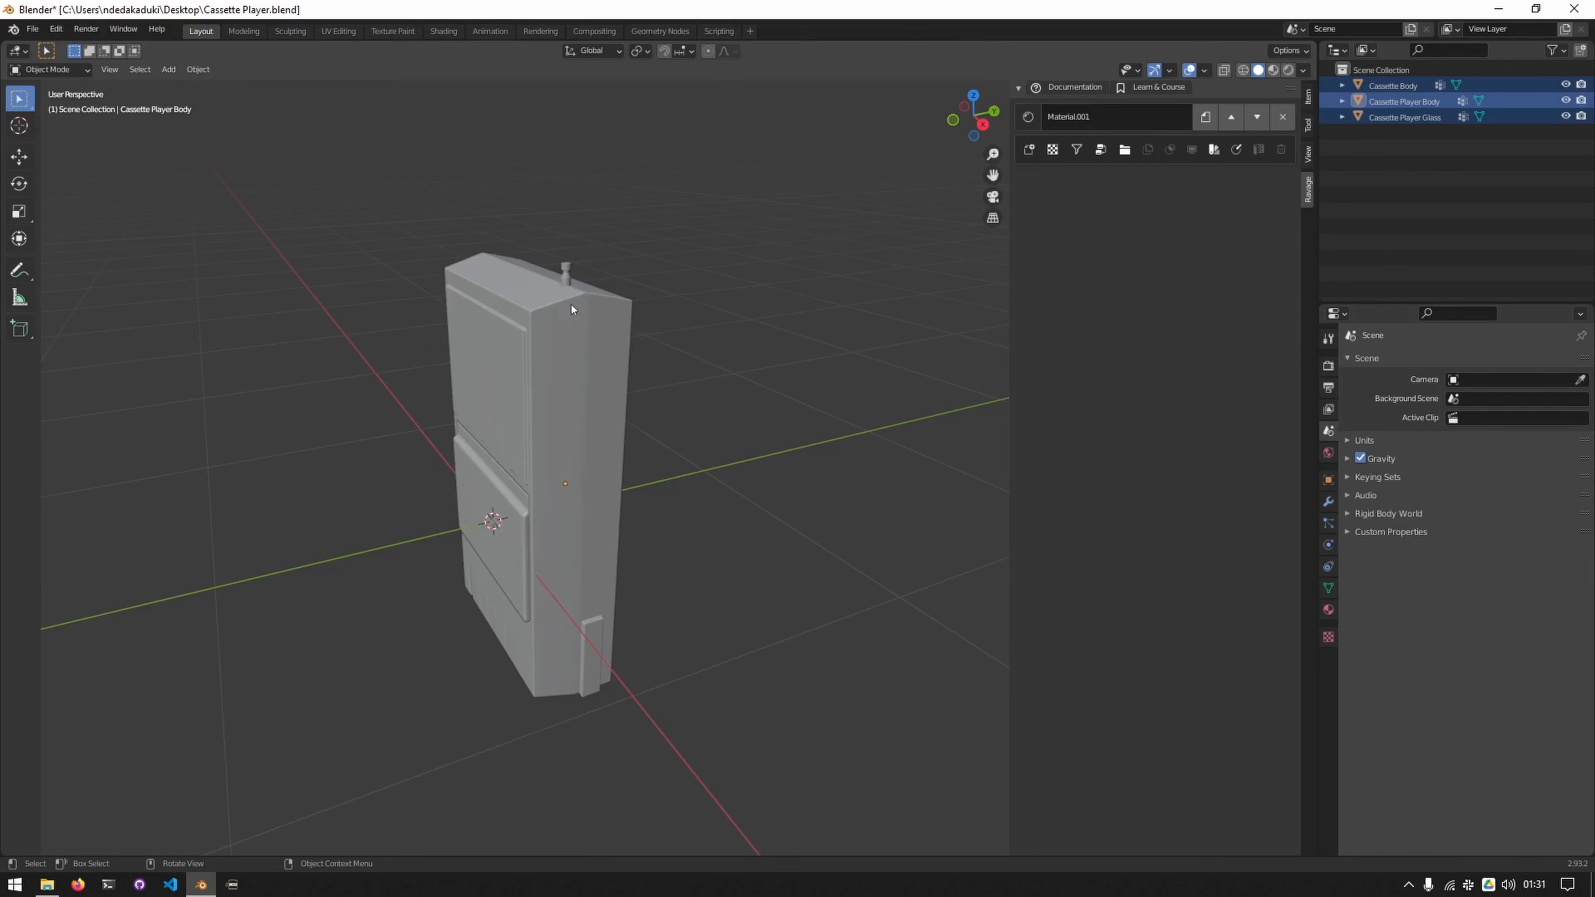
click(570, 304)
key(ctrl+Tab)
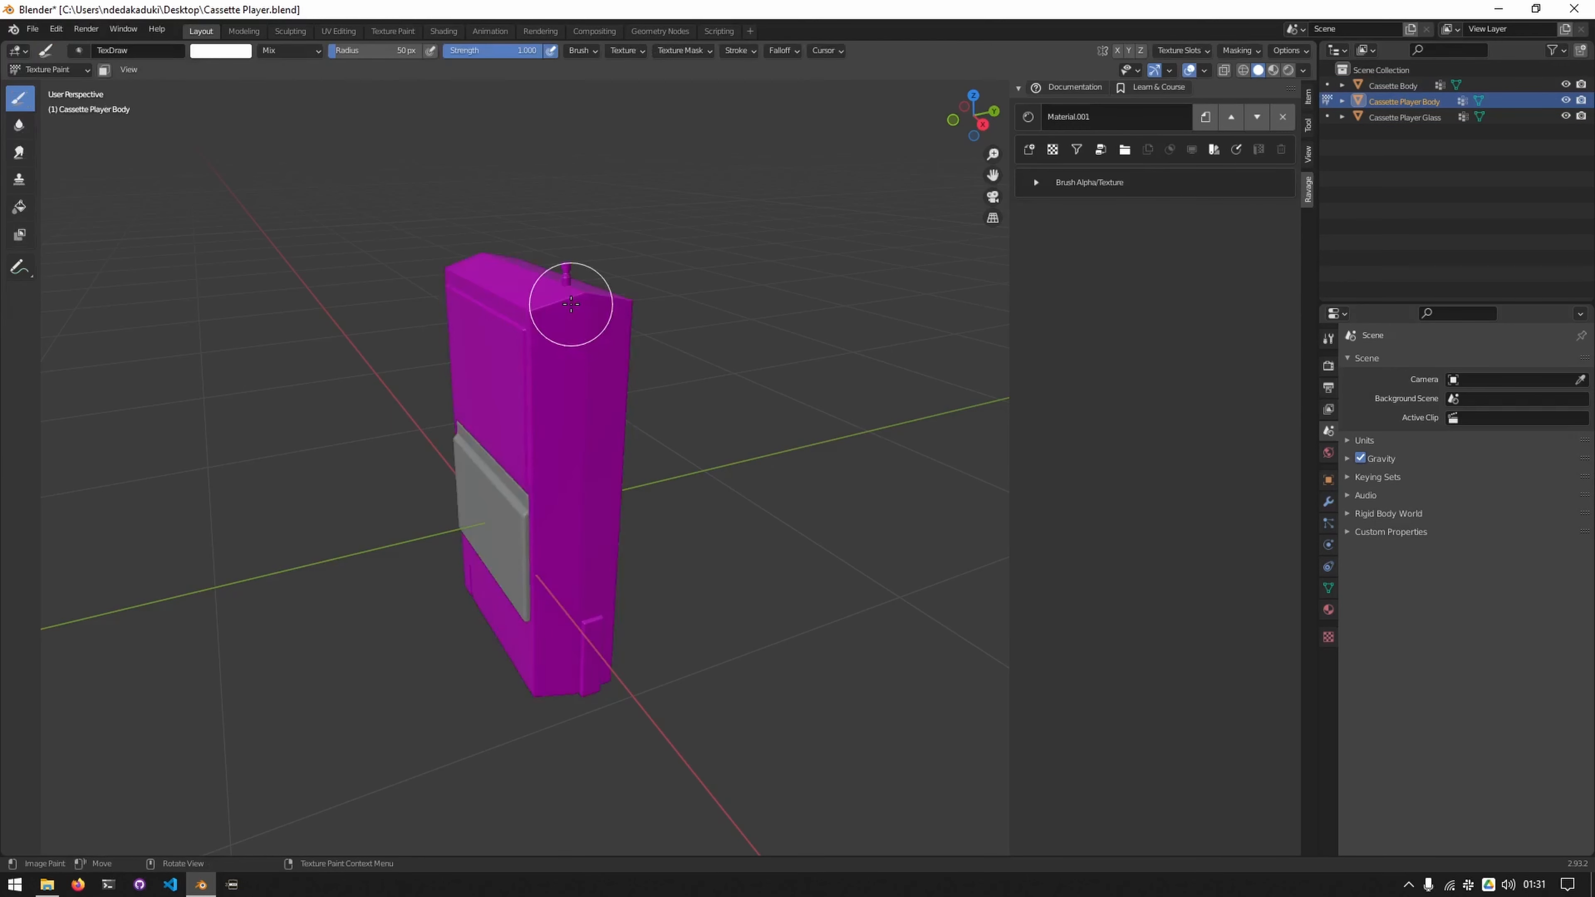
key(alt+shift+t)
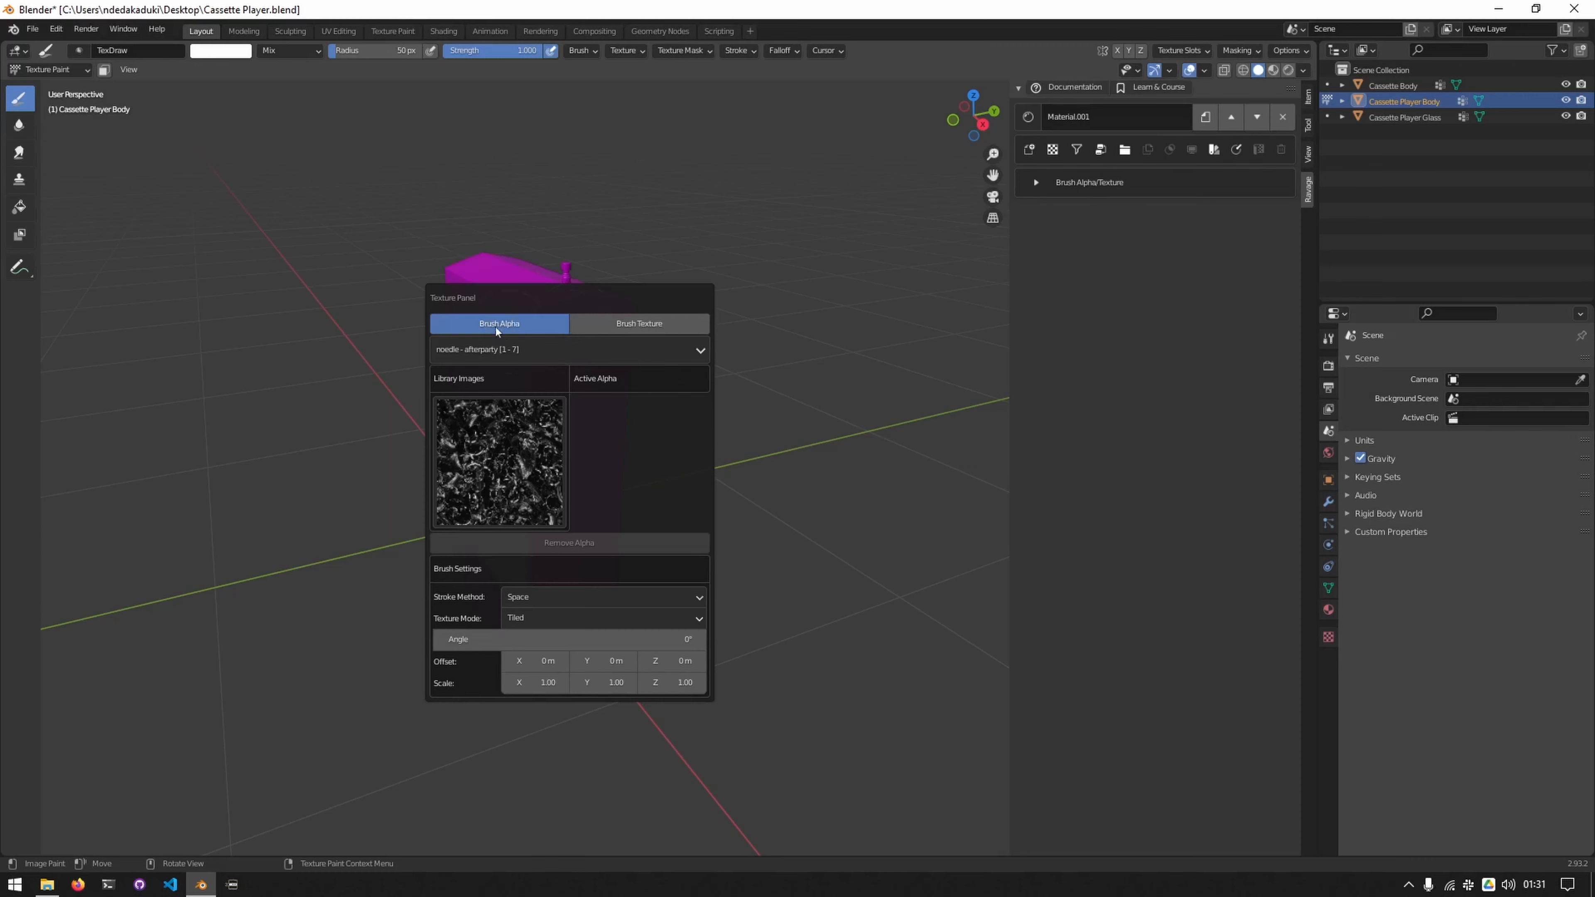
click(630, 325)
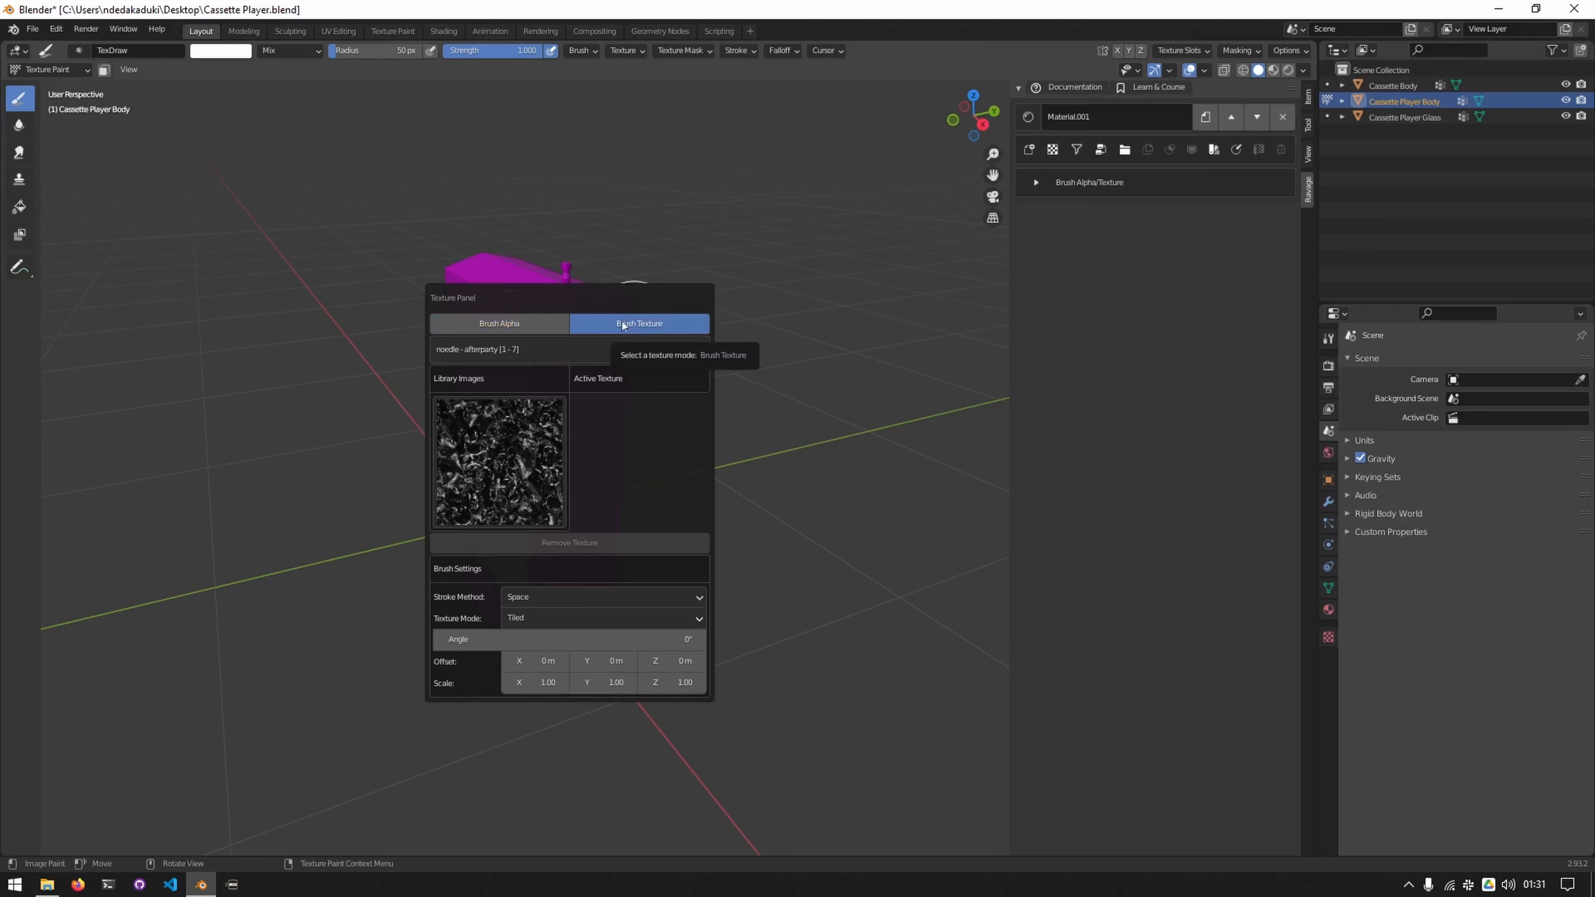
key(Escape)
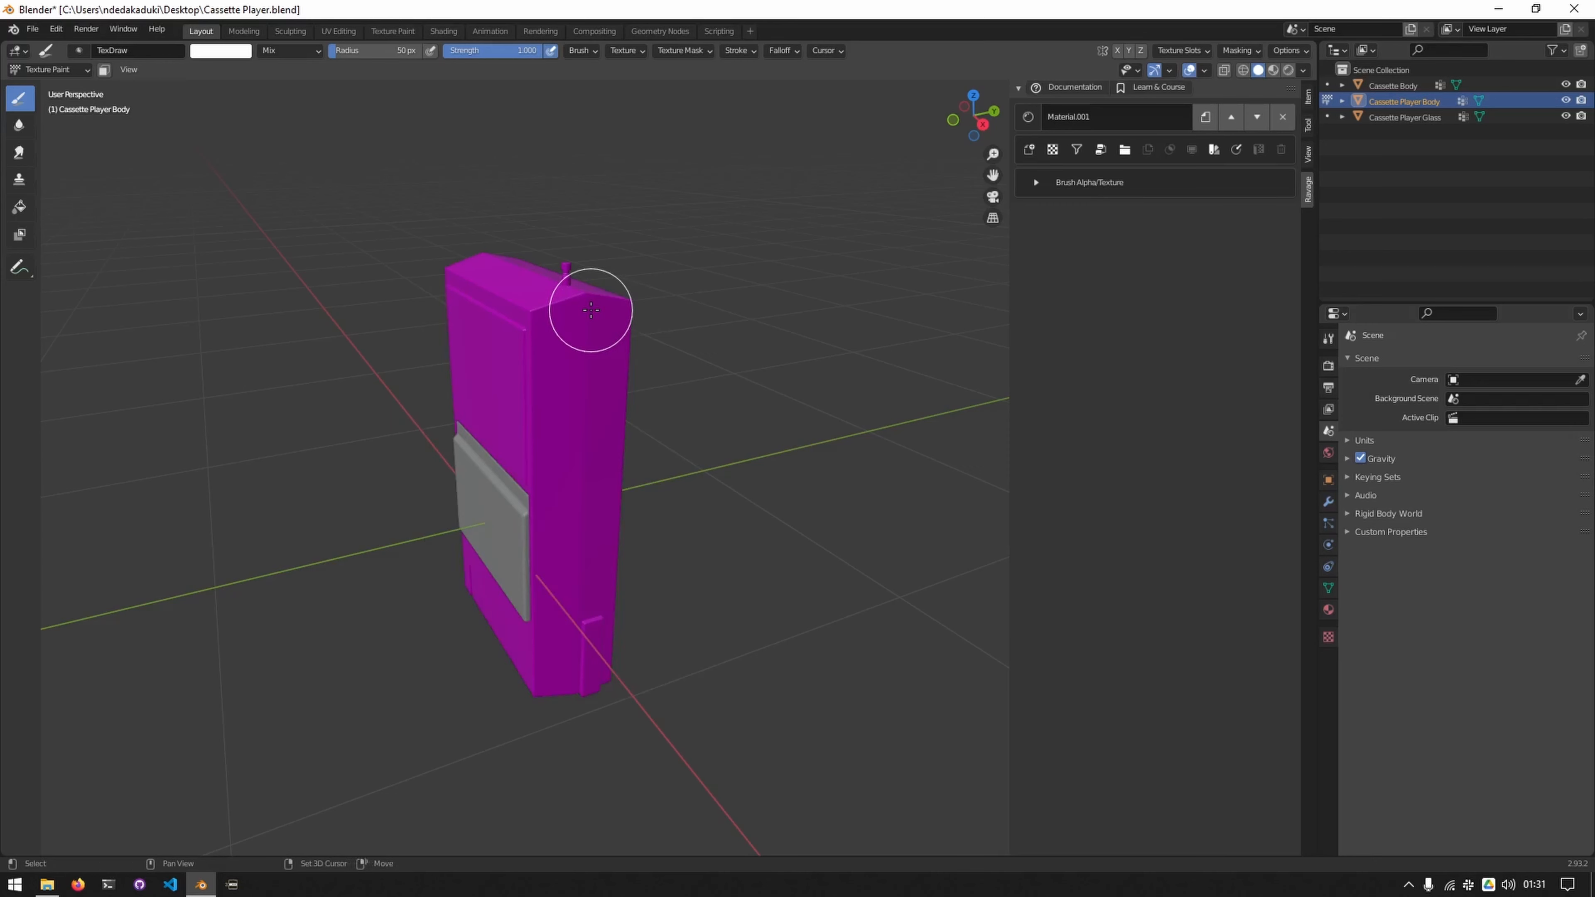
key(shift+alt+b)
drag(591, 308, 595, 264)
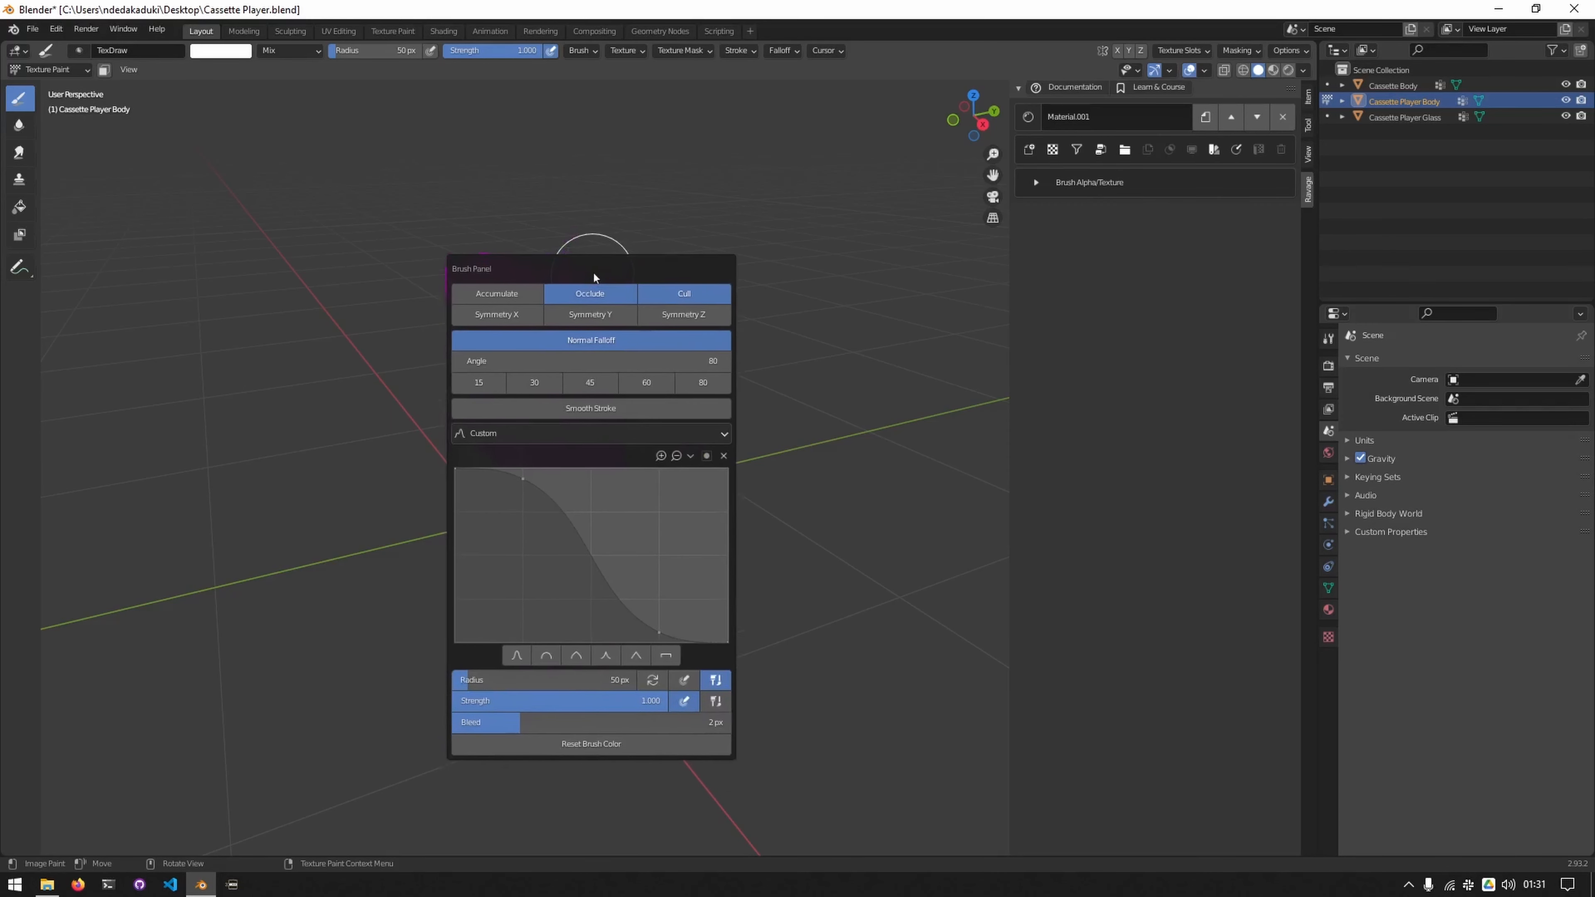
click(601, 372)
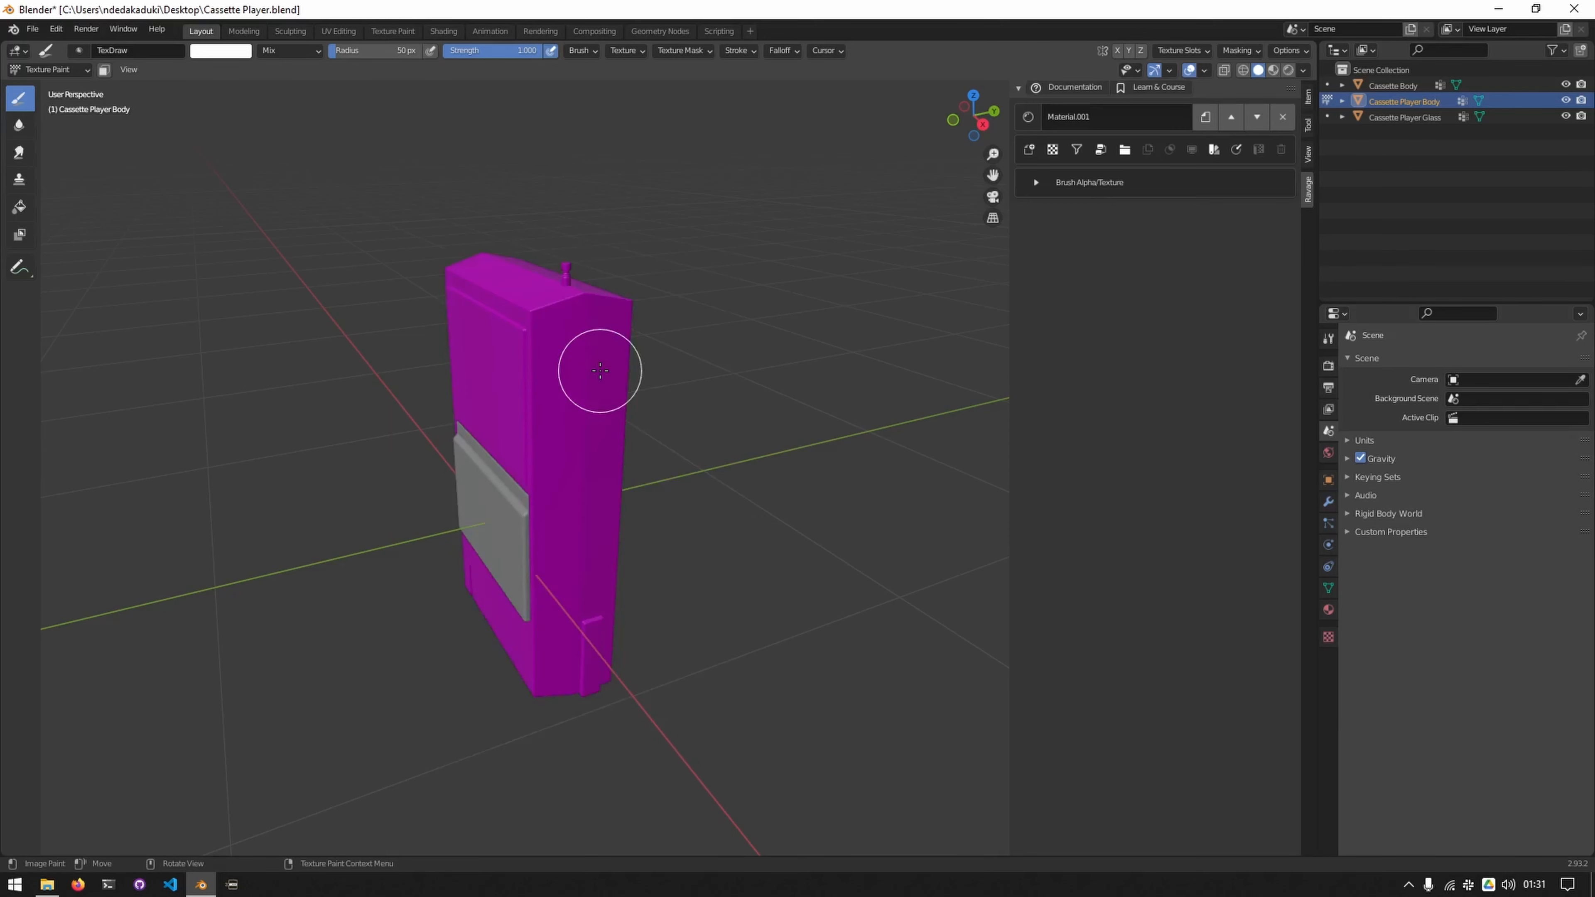
key(shift+alt+s)
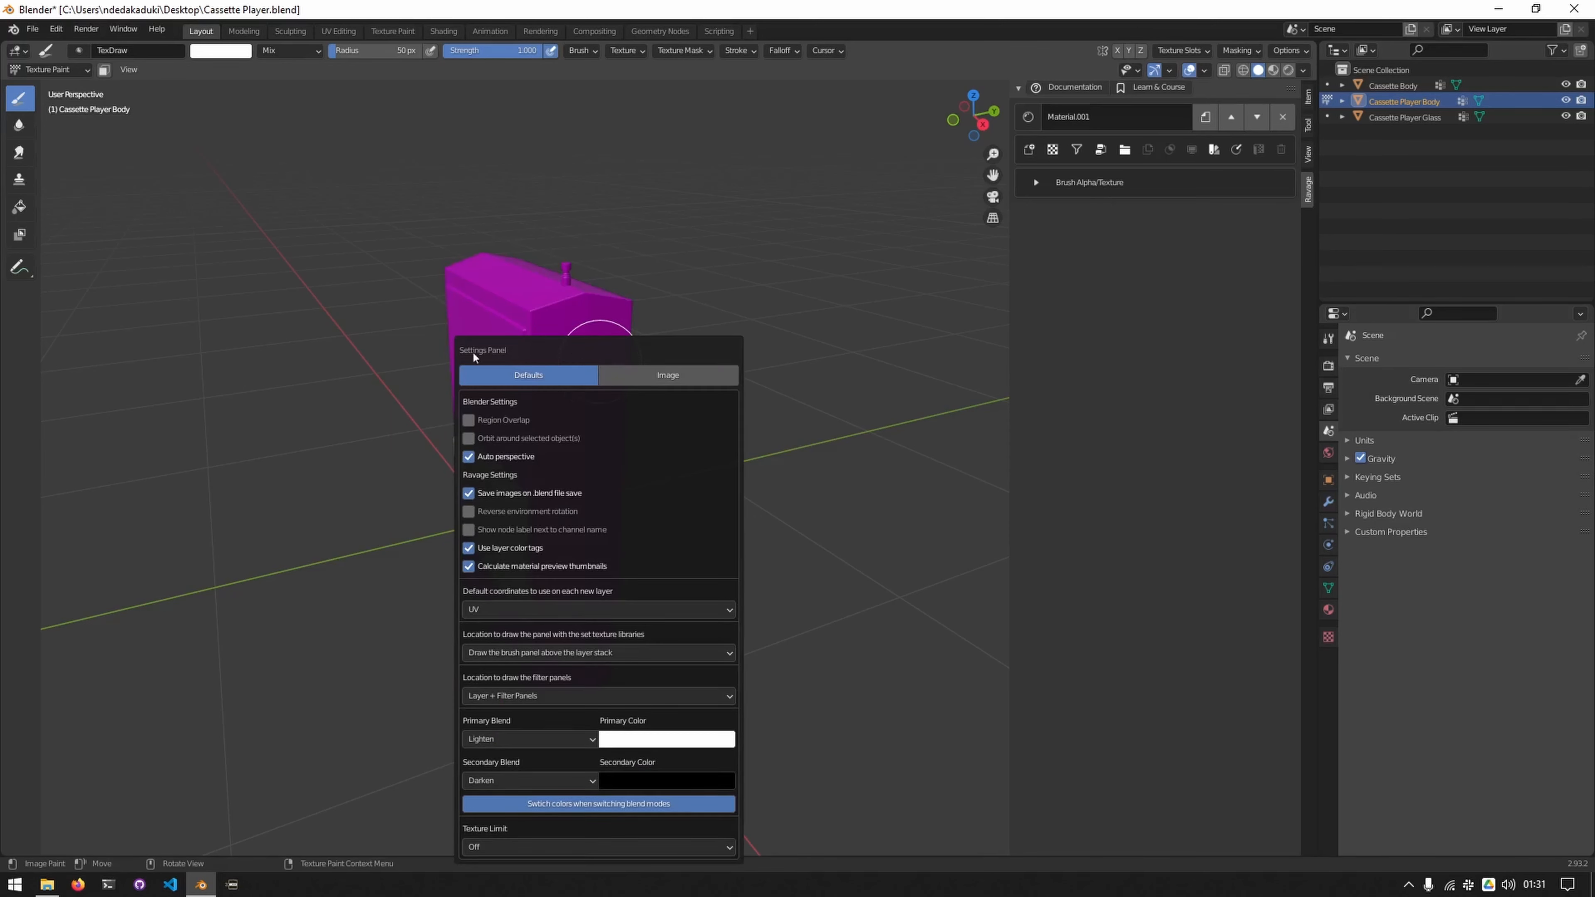
drag(564, 354, 577, 229)
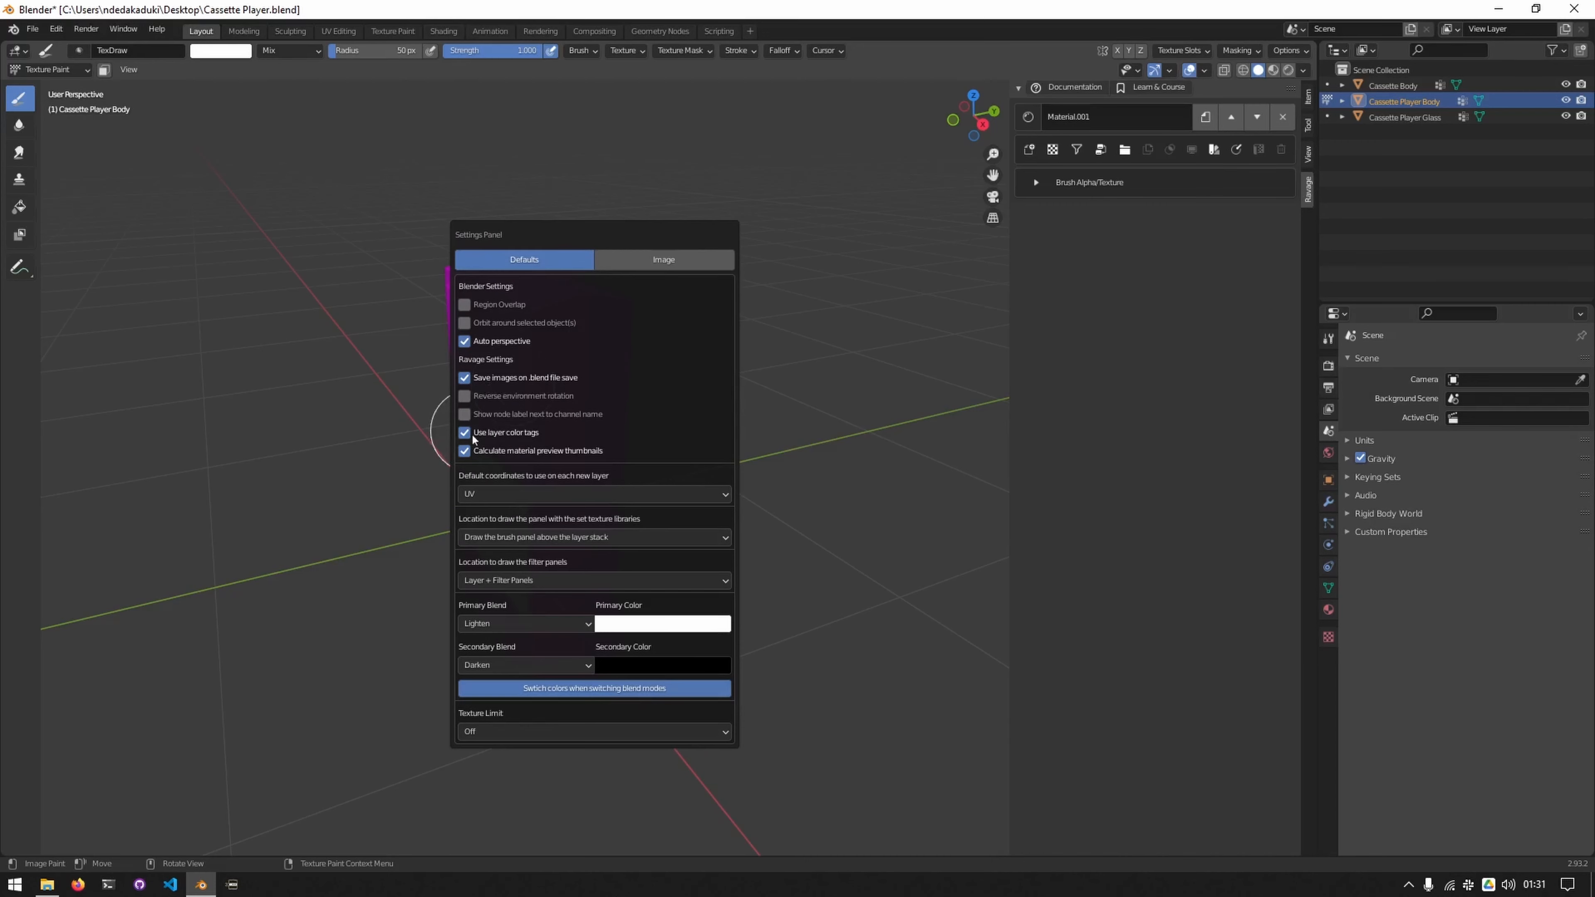
click(628, 260)
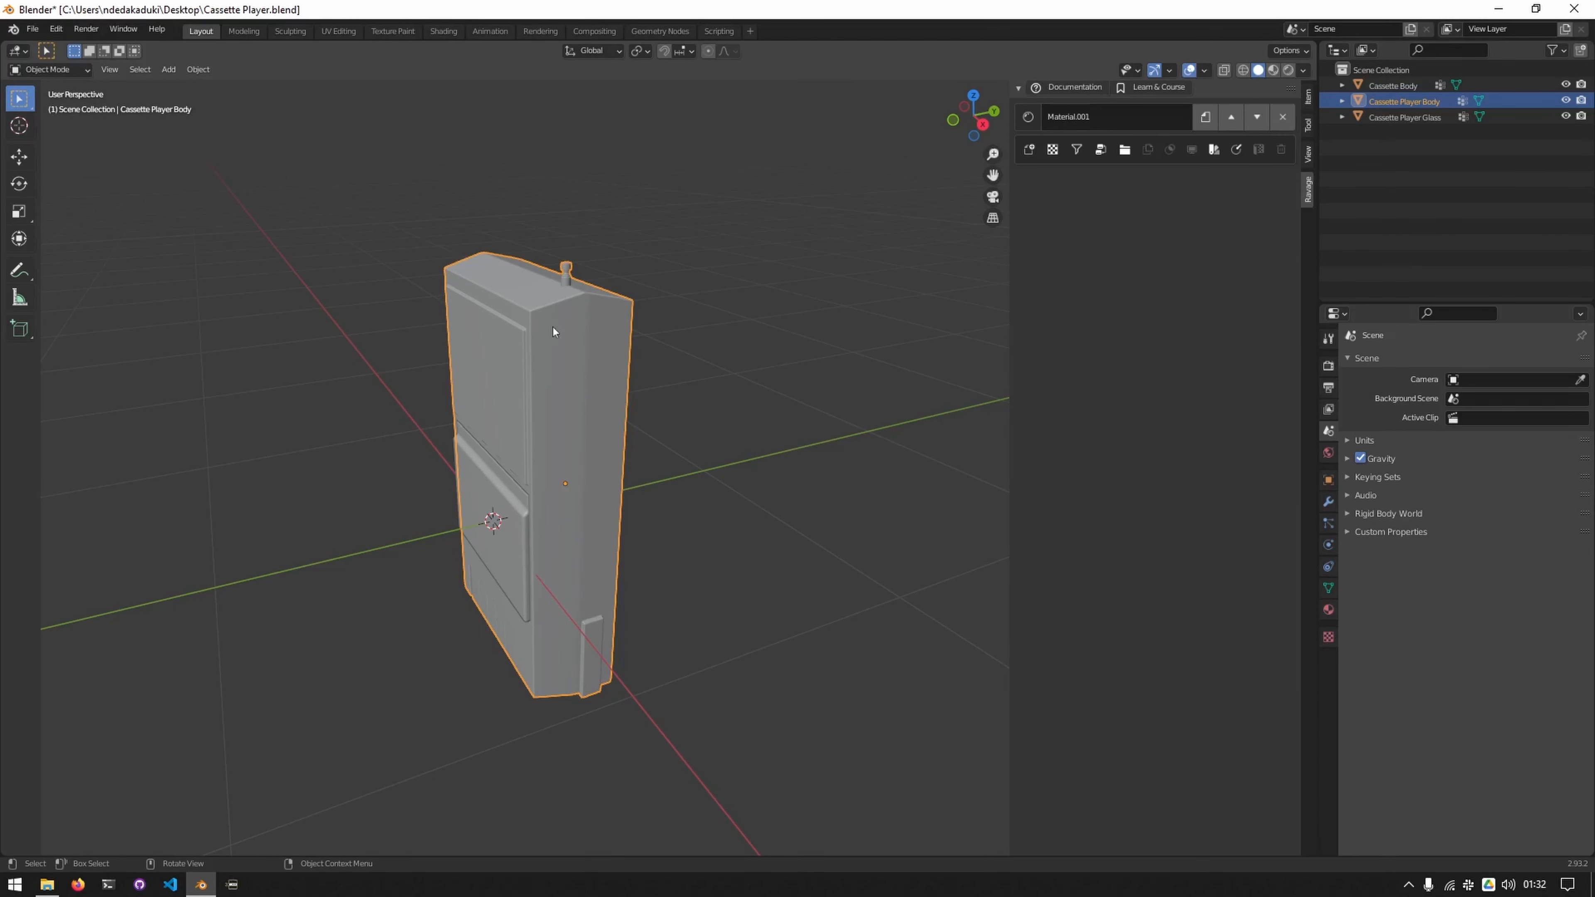
Show the cassette player in Material Preview shading and view its other side
key(z)
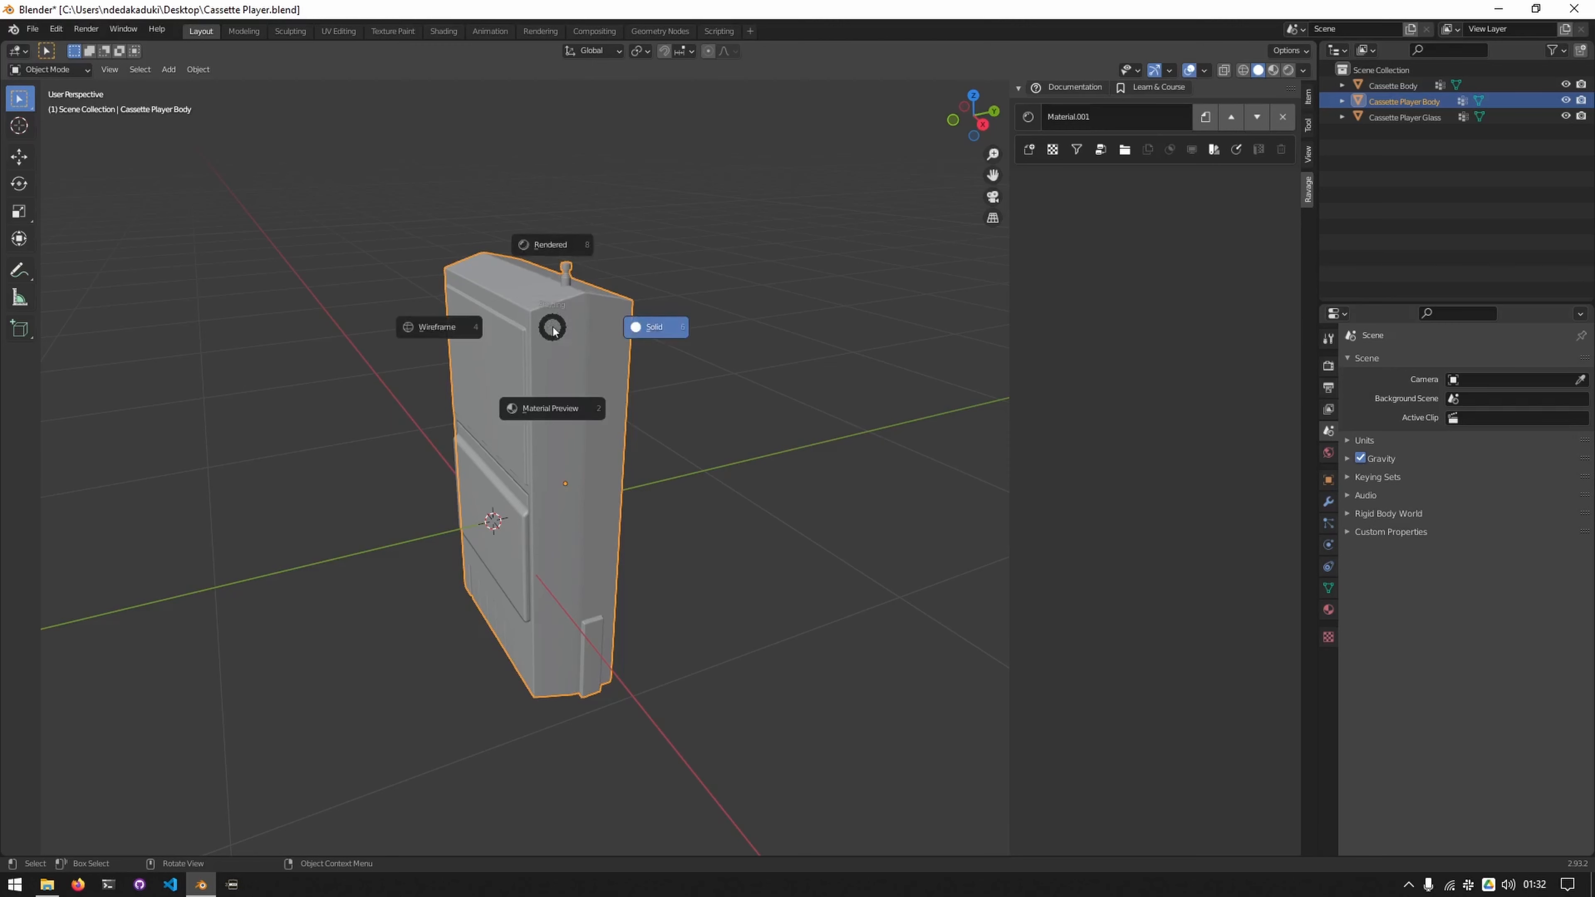
click(558, 412)
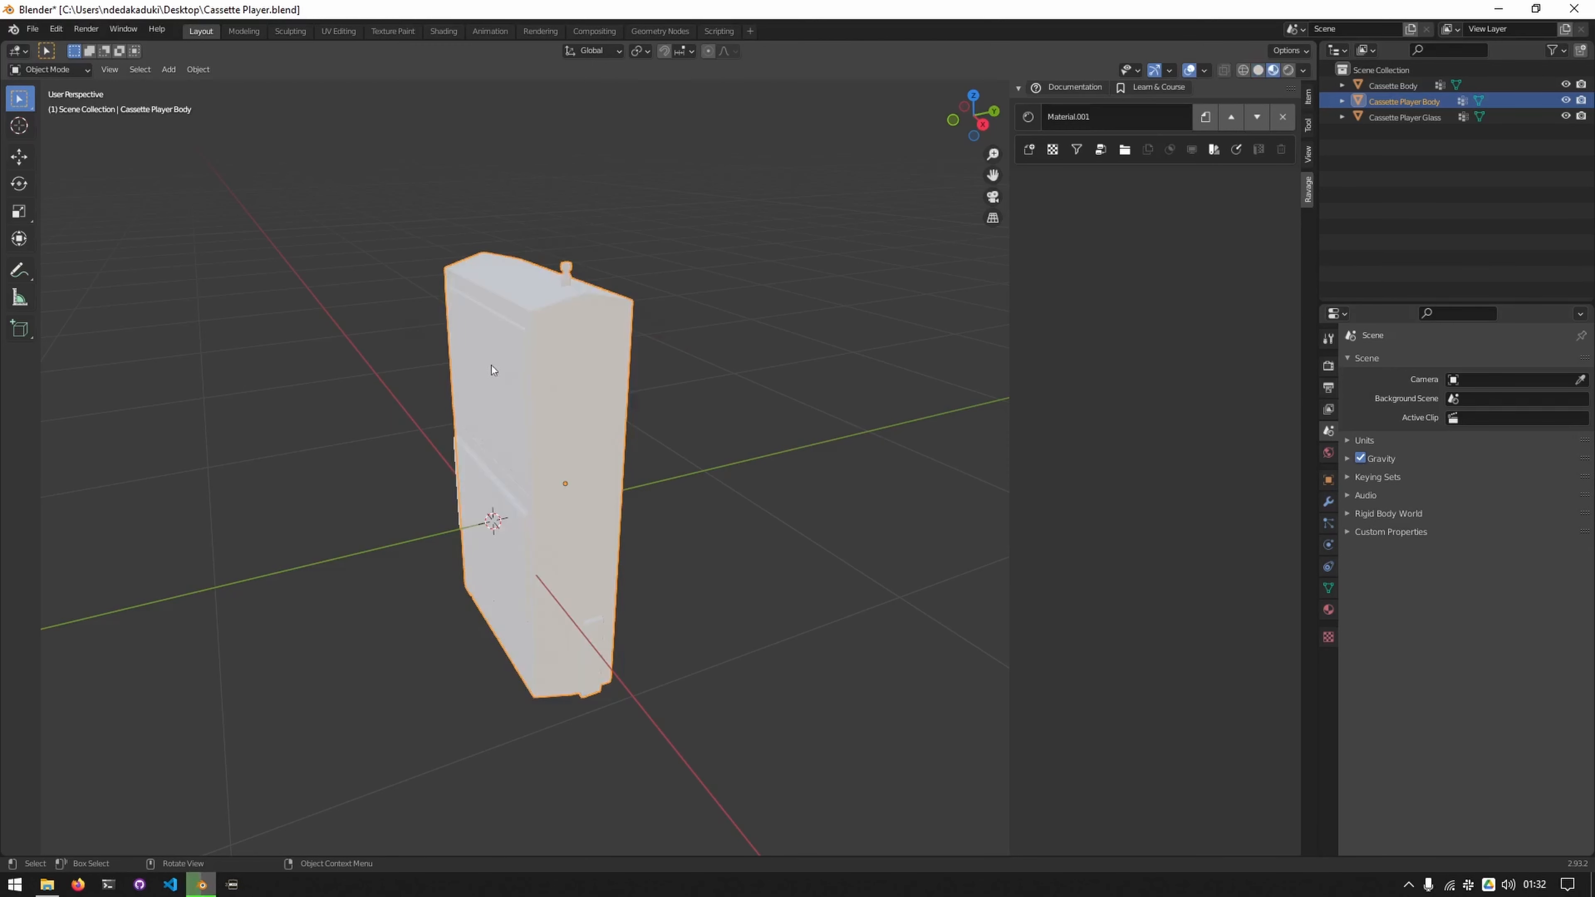
middle_drag(535, 341, 489, 336)
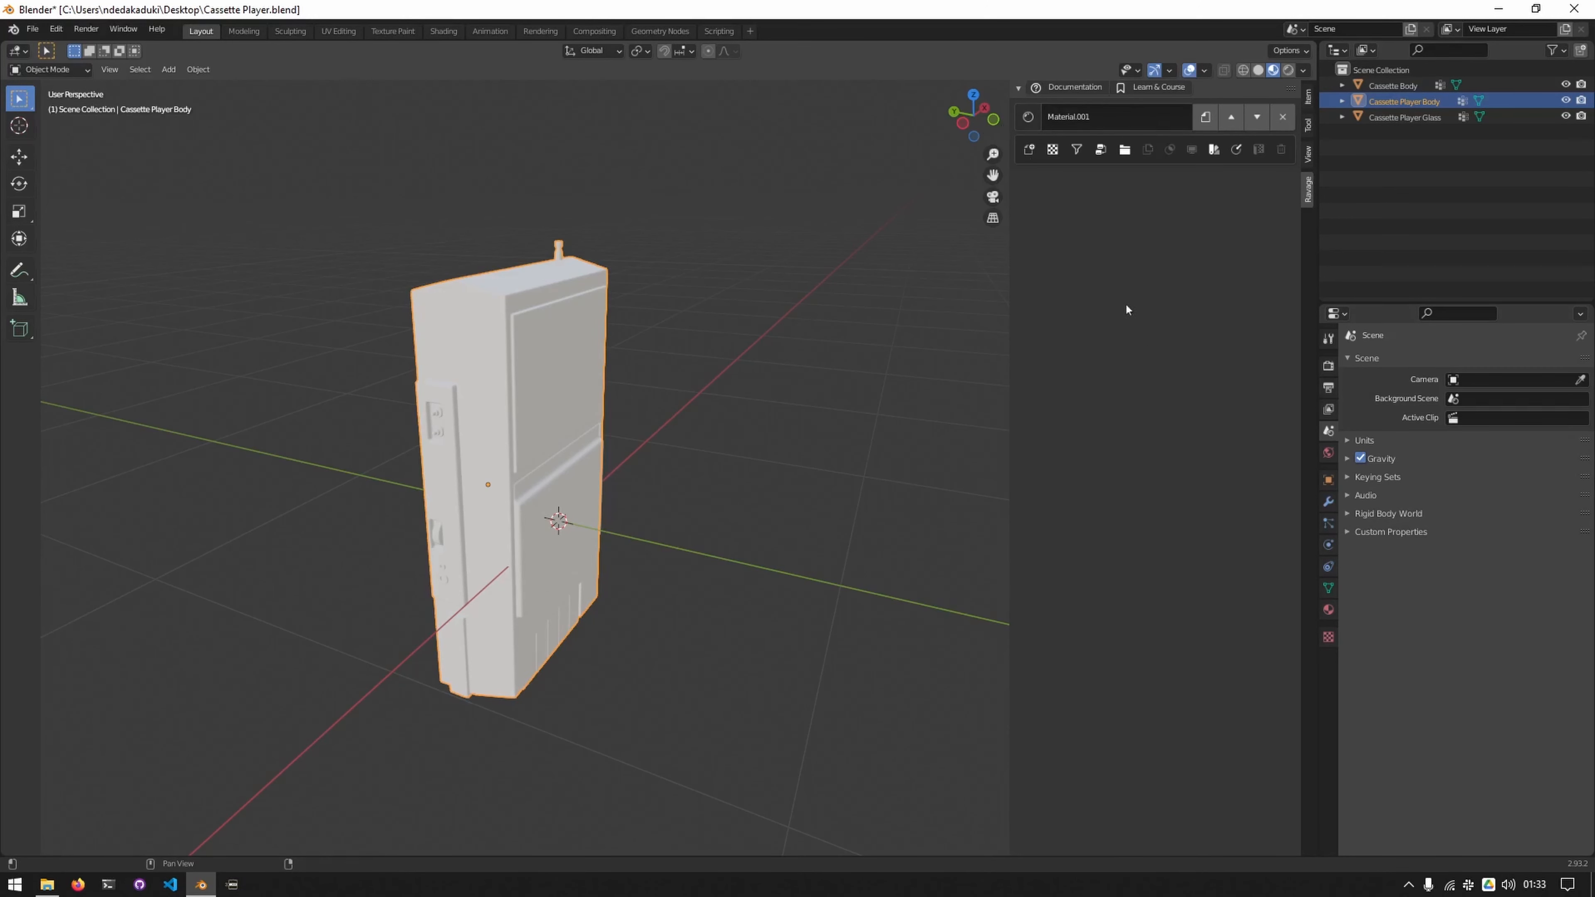
Rename the cassette player body's material as Cassette Player and add a regular layer to it
click(1028, 118)
click(1030, 124)
double_click(1107, 116)
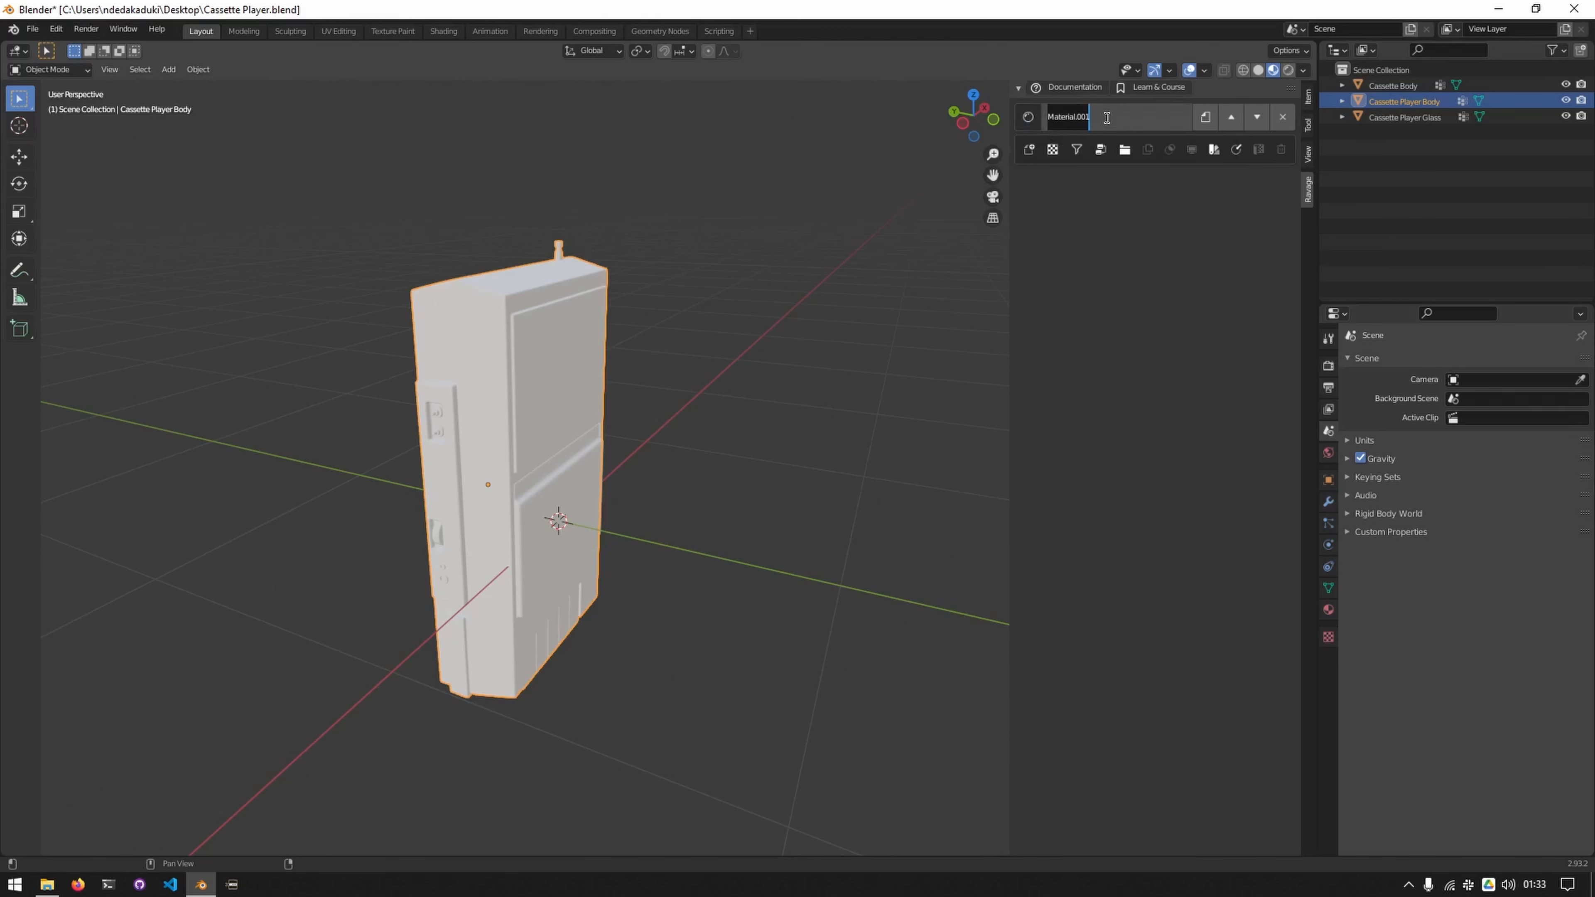
text(Cassette Player)
key(Return)
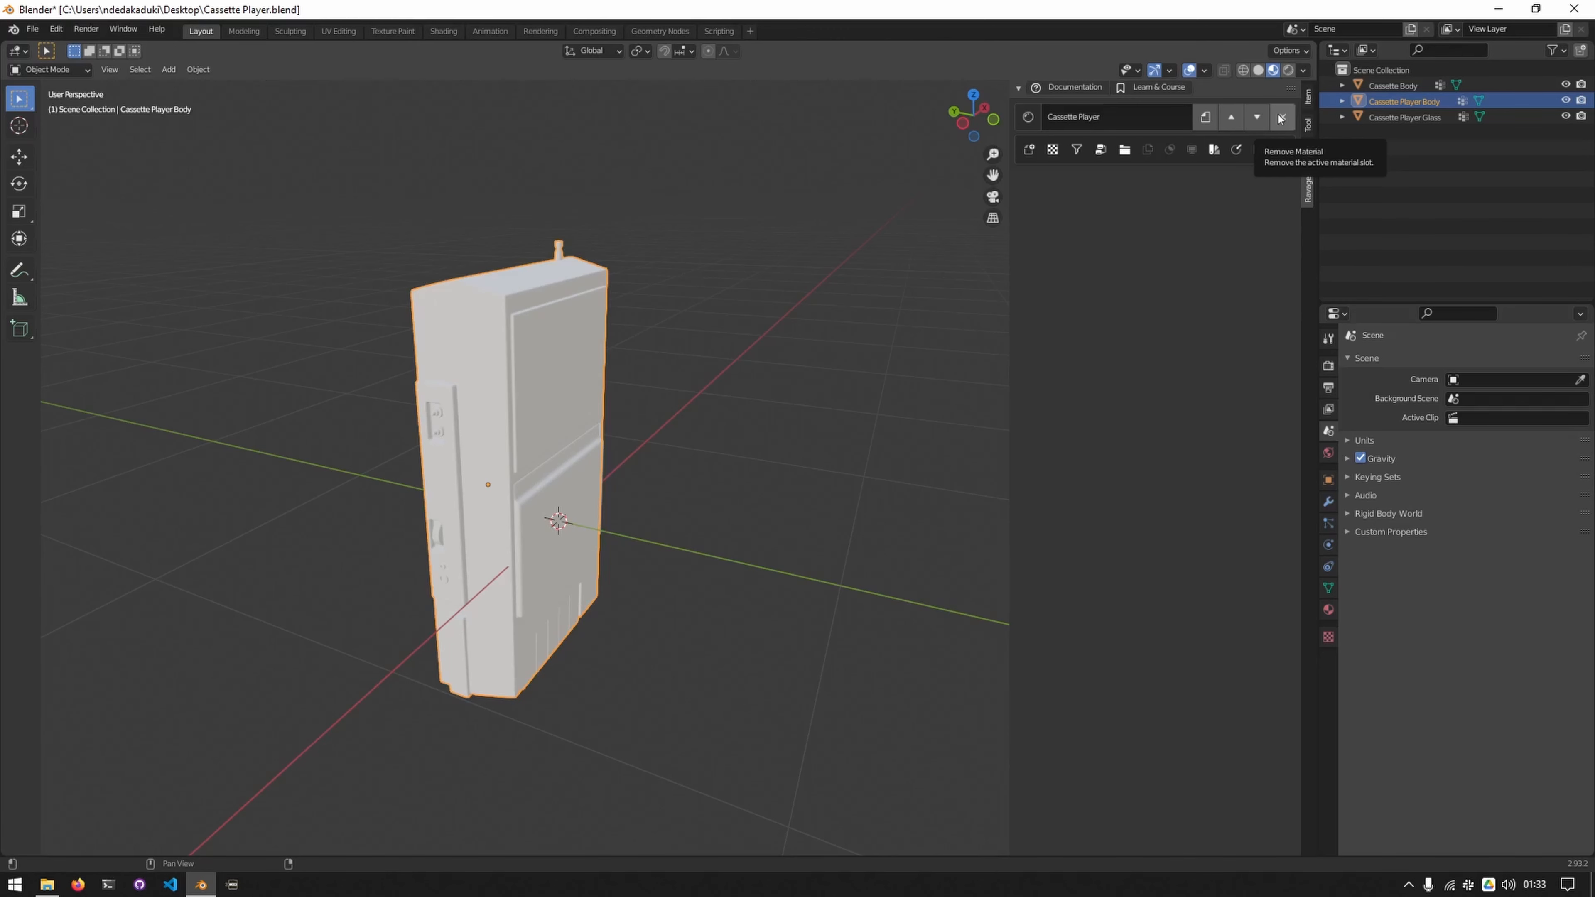
click(1030, 150)
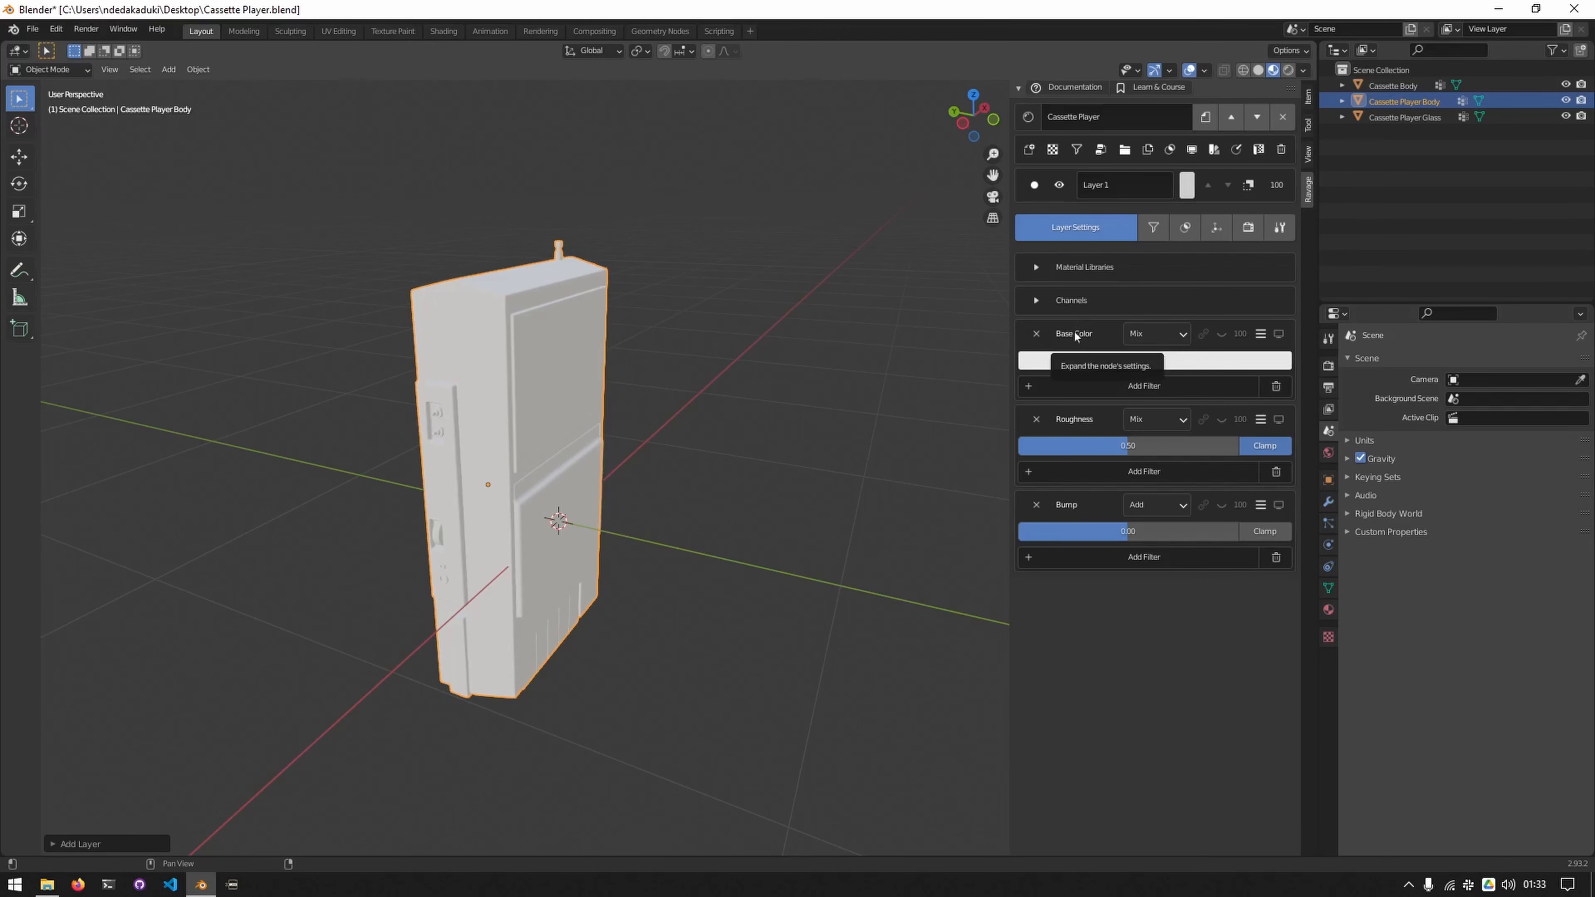
Examine the new layer's filter, mask and vector settings, the support map baking options, and the general material settings
click(1156, 229)
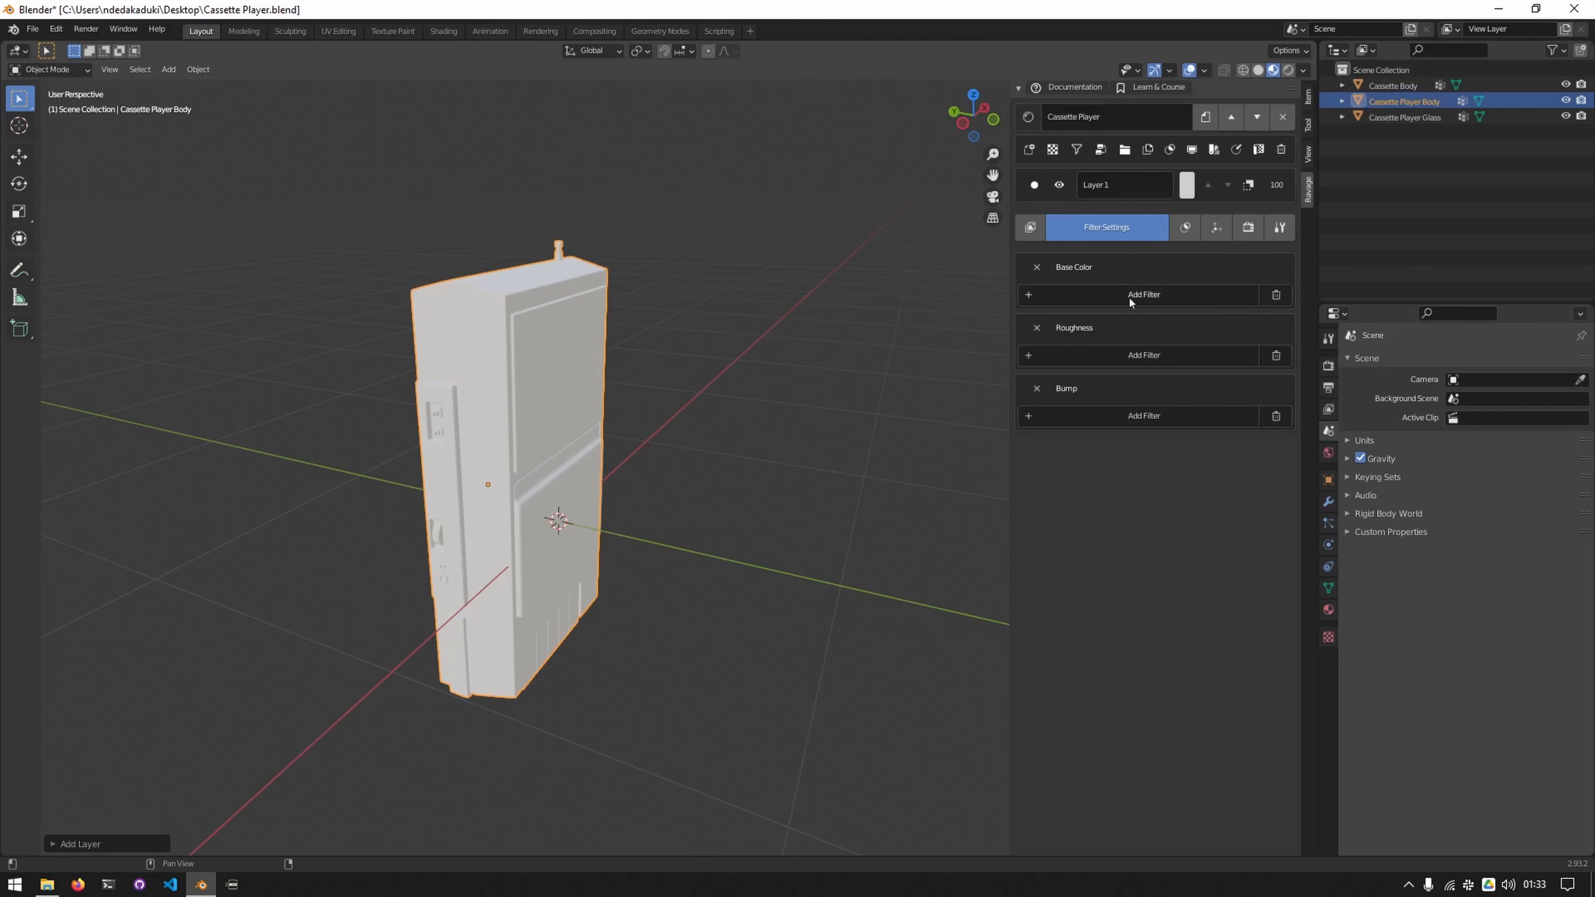
click(1024, 234)
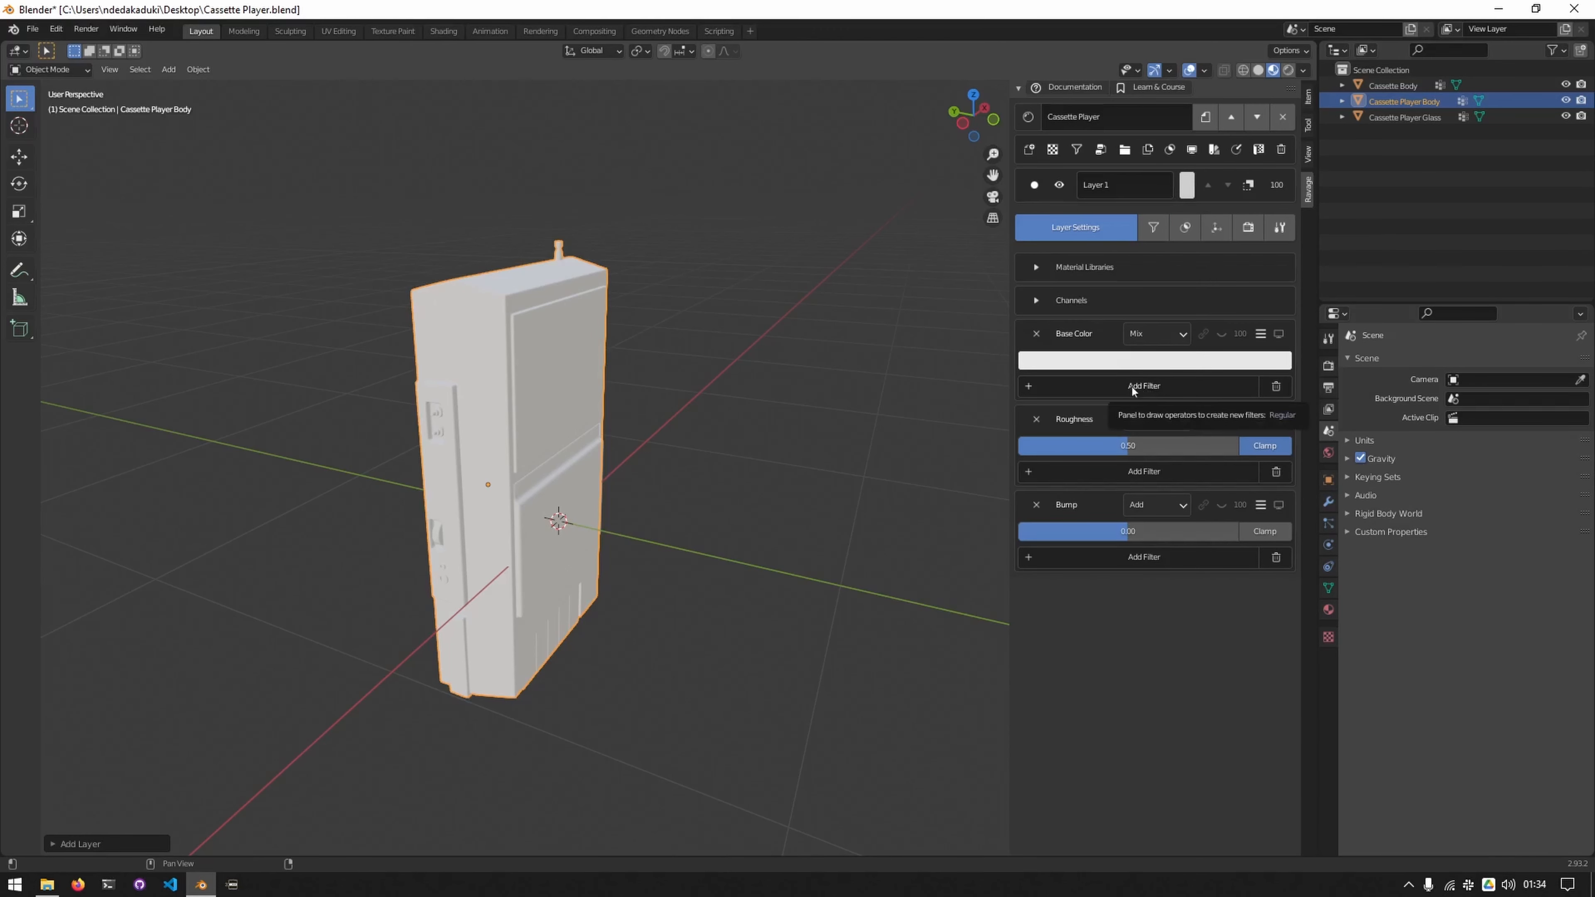
click(1151, 229)
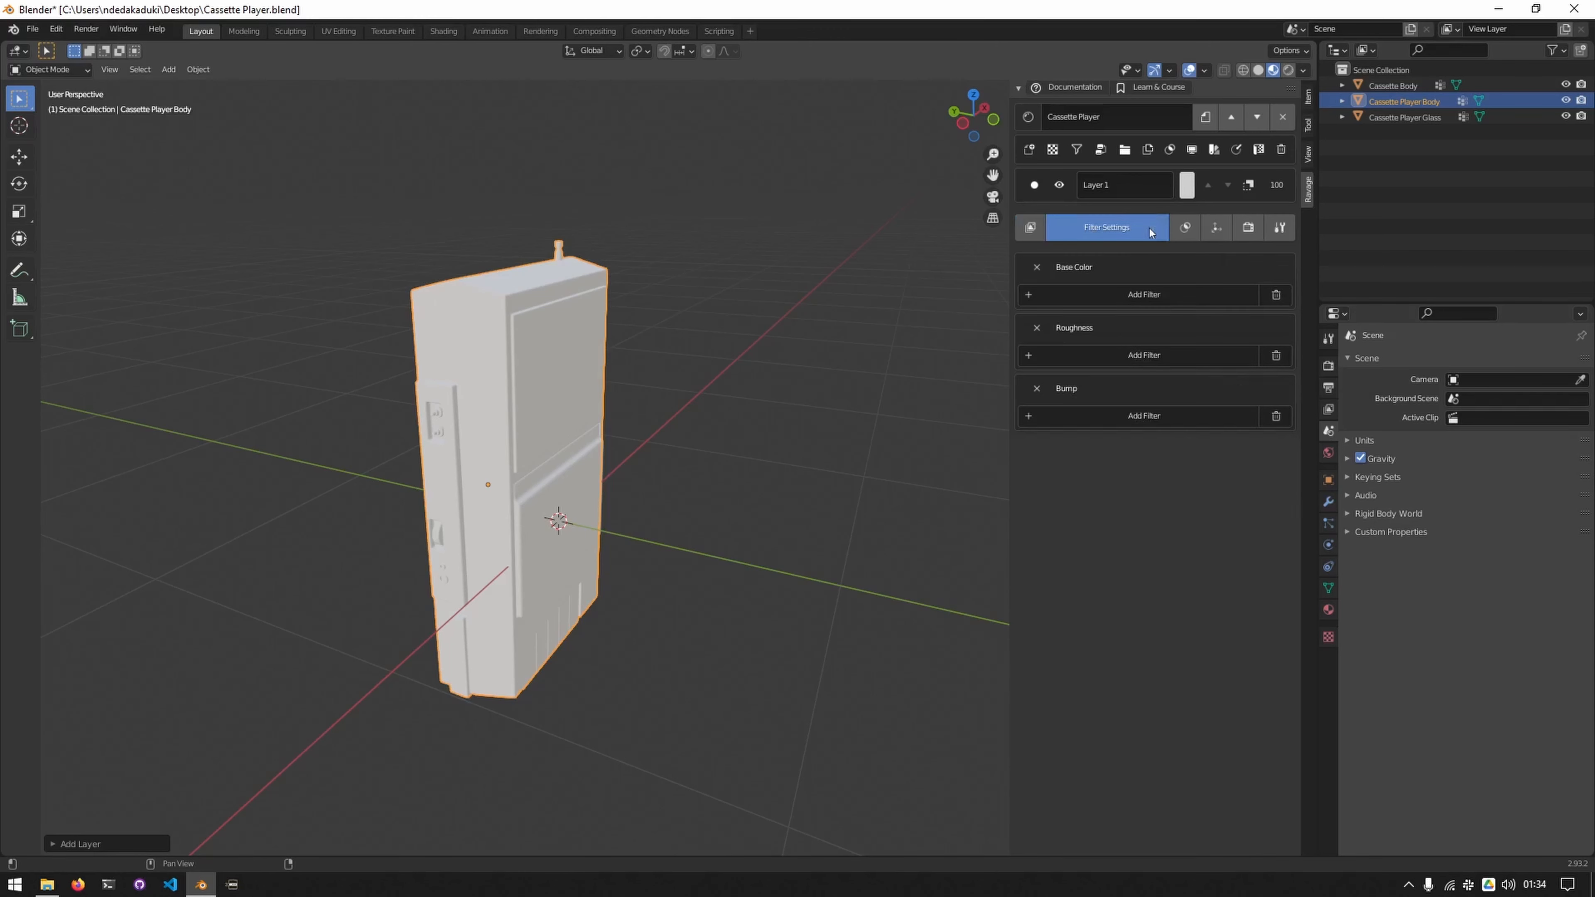
click(1185, 229)
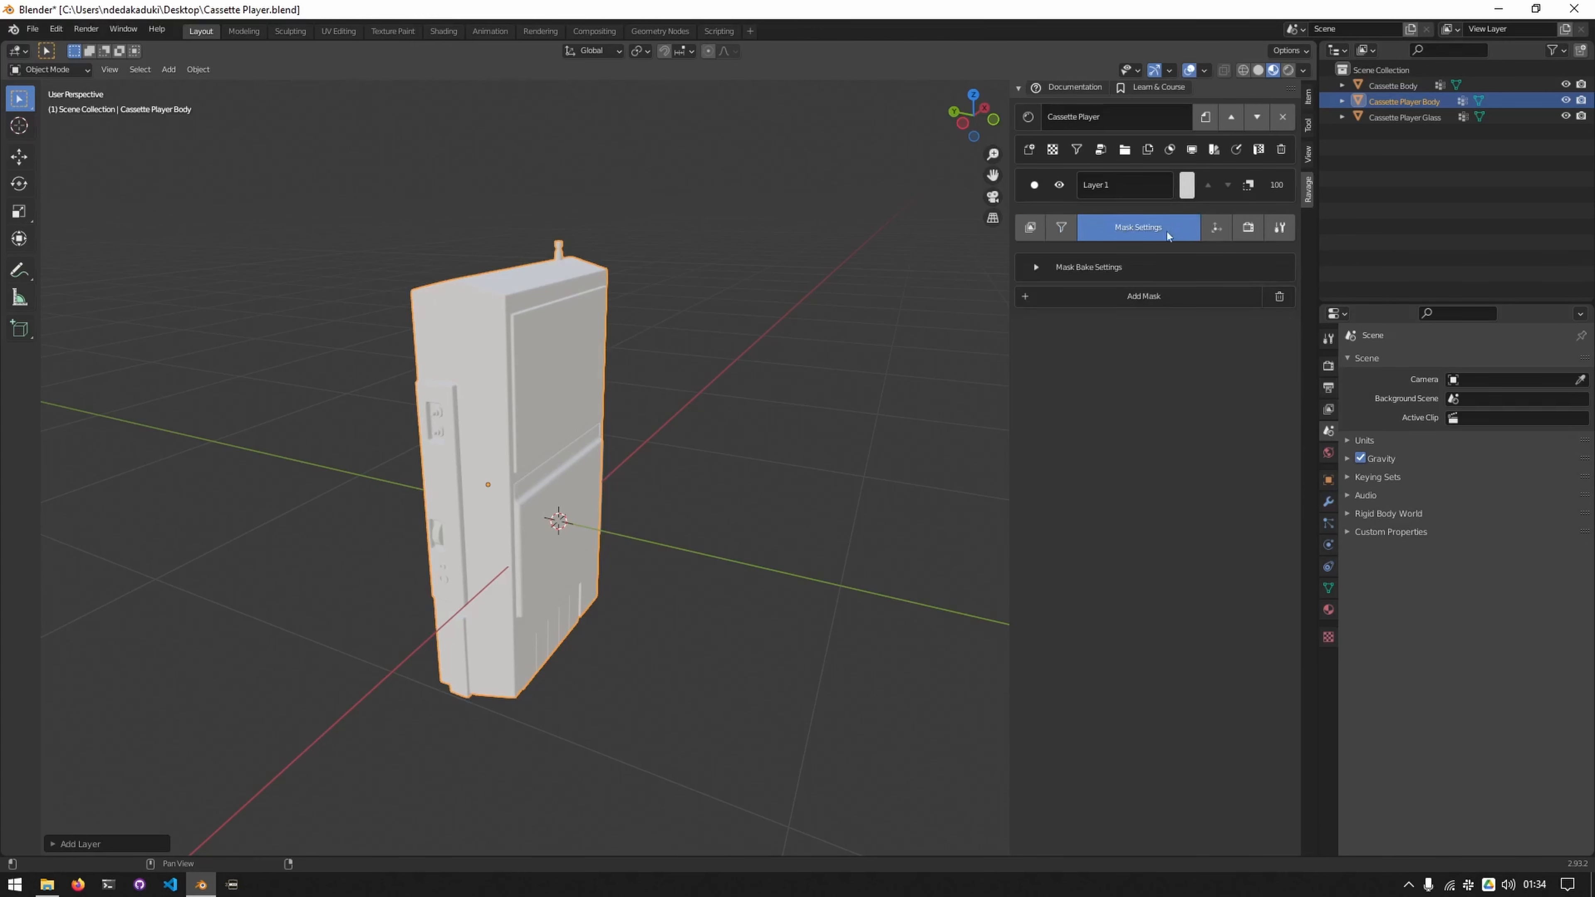
click(1082, 267)
click(1083, 268)
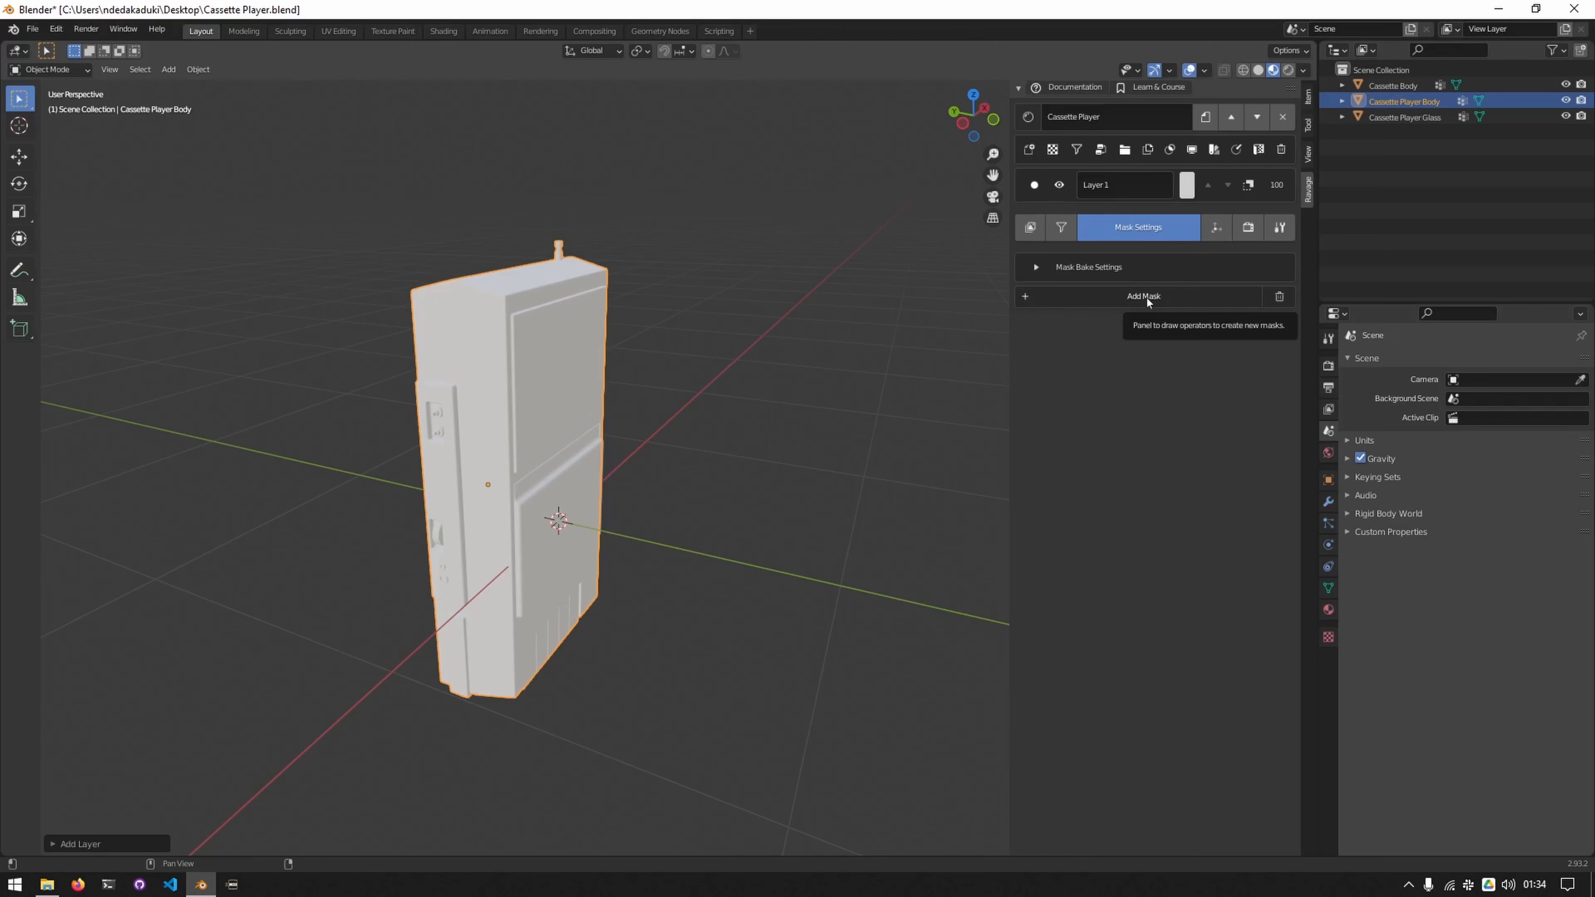
click(1217, 227)
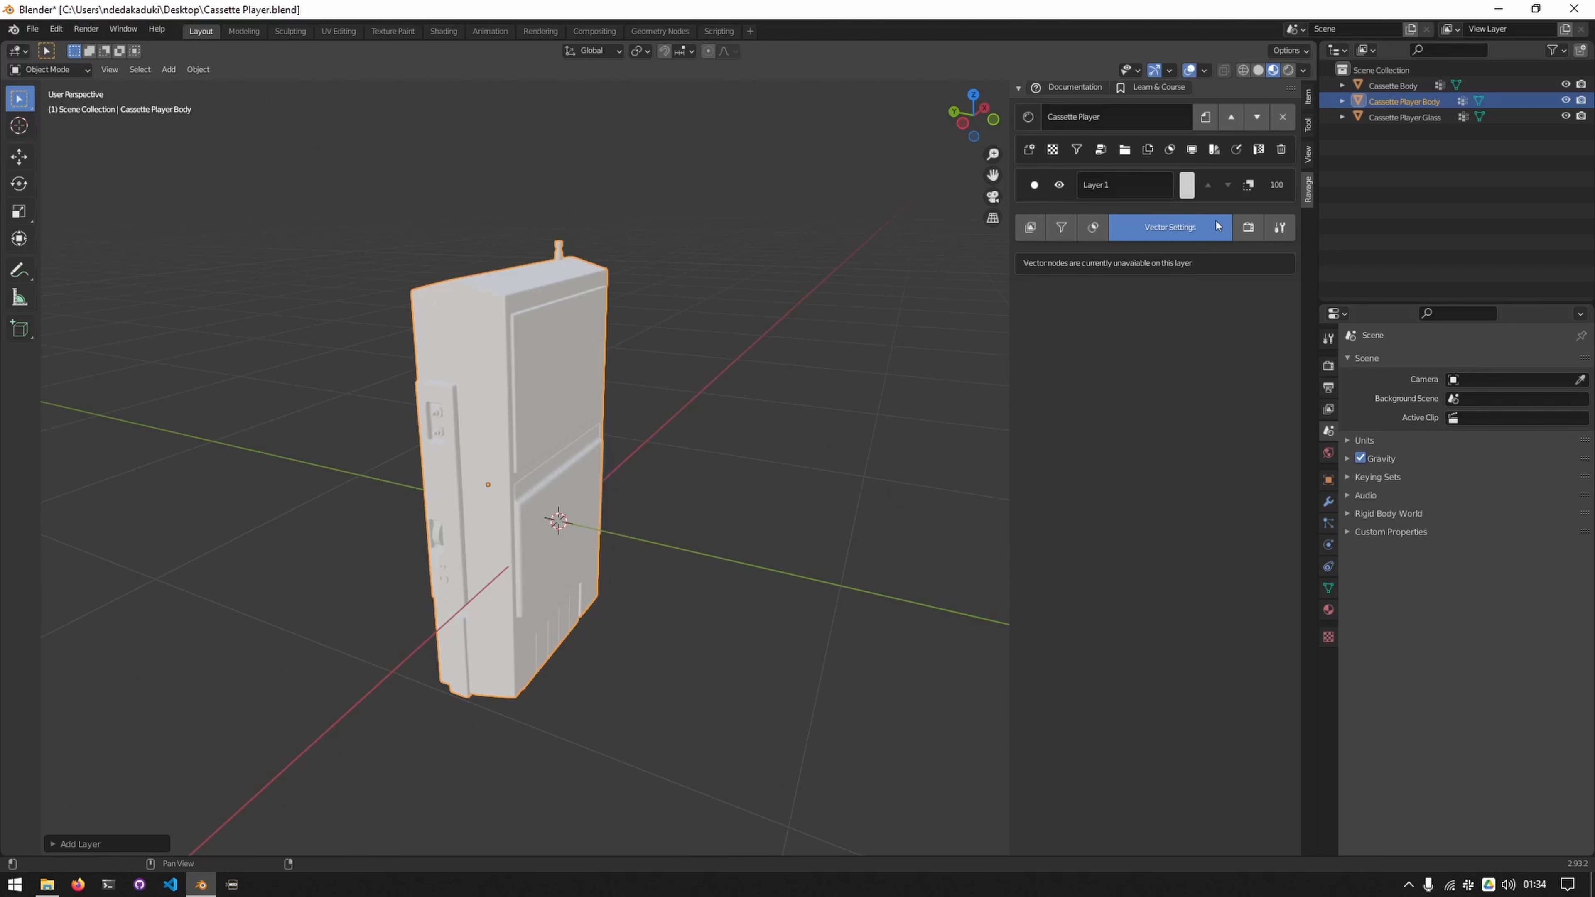
click(1247, 227)
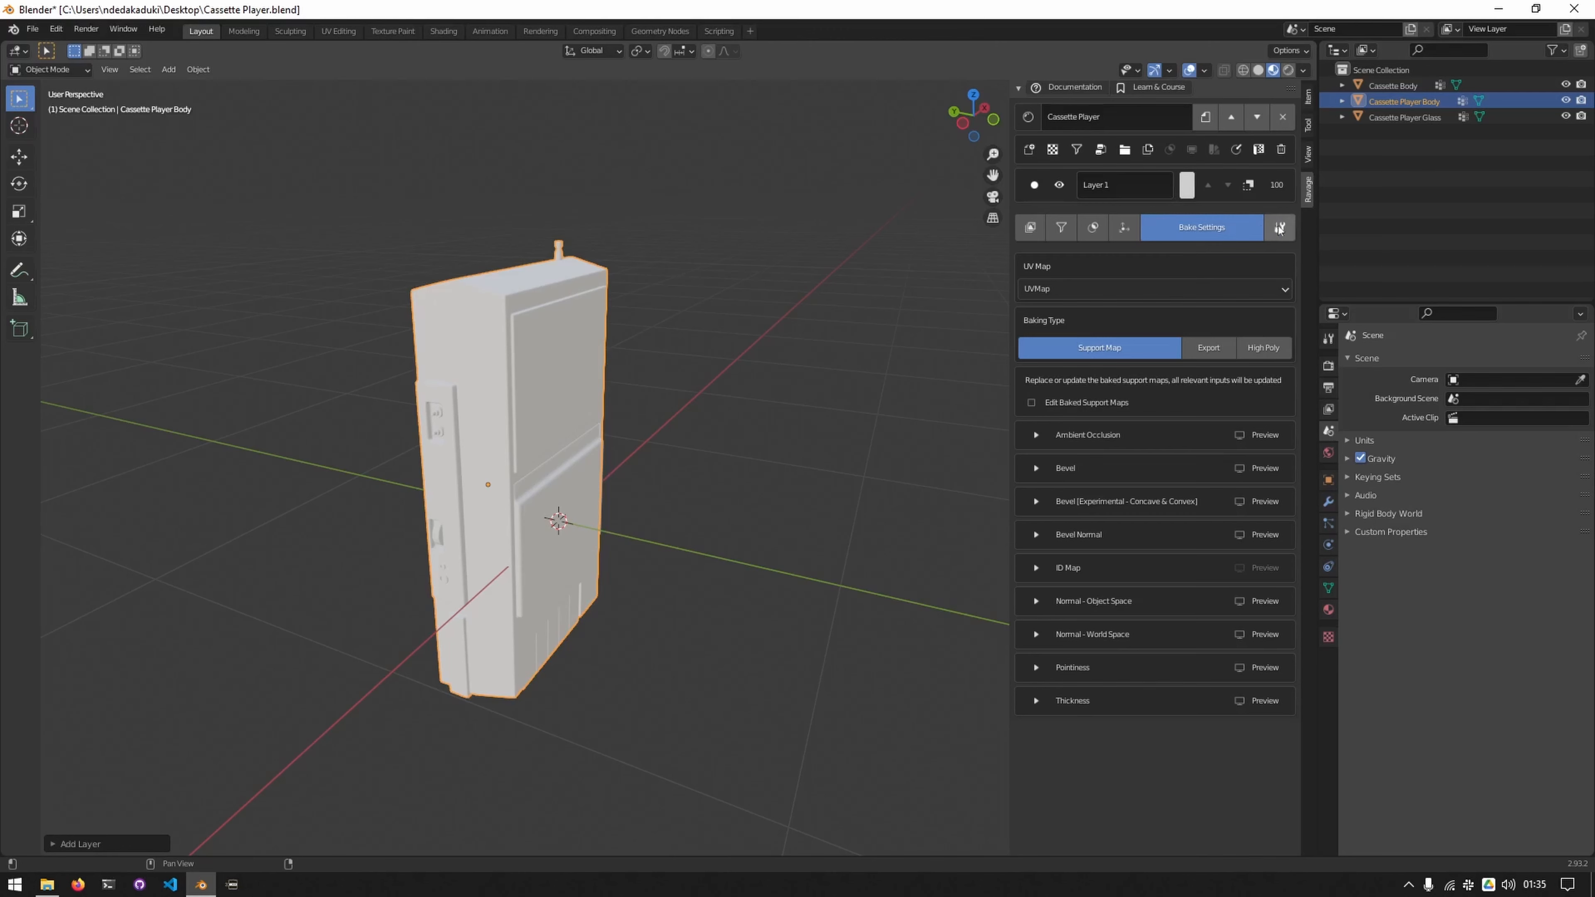
click(1280, 227)
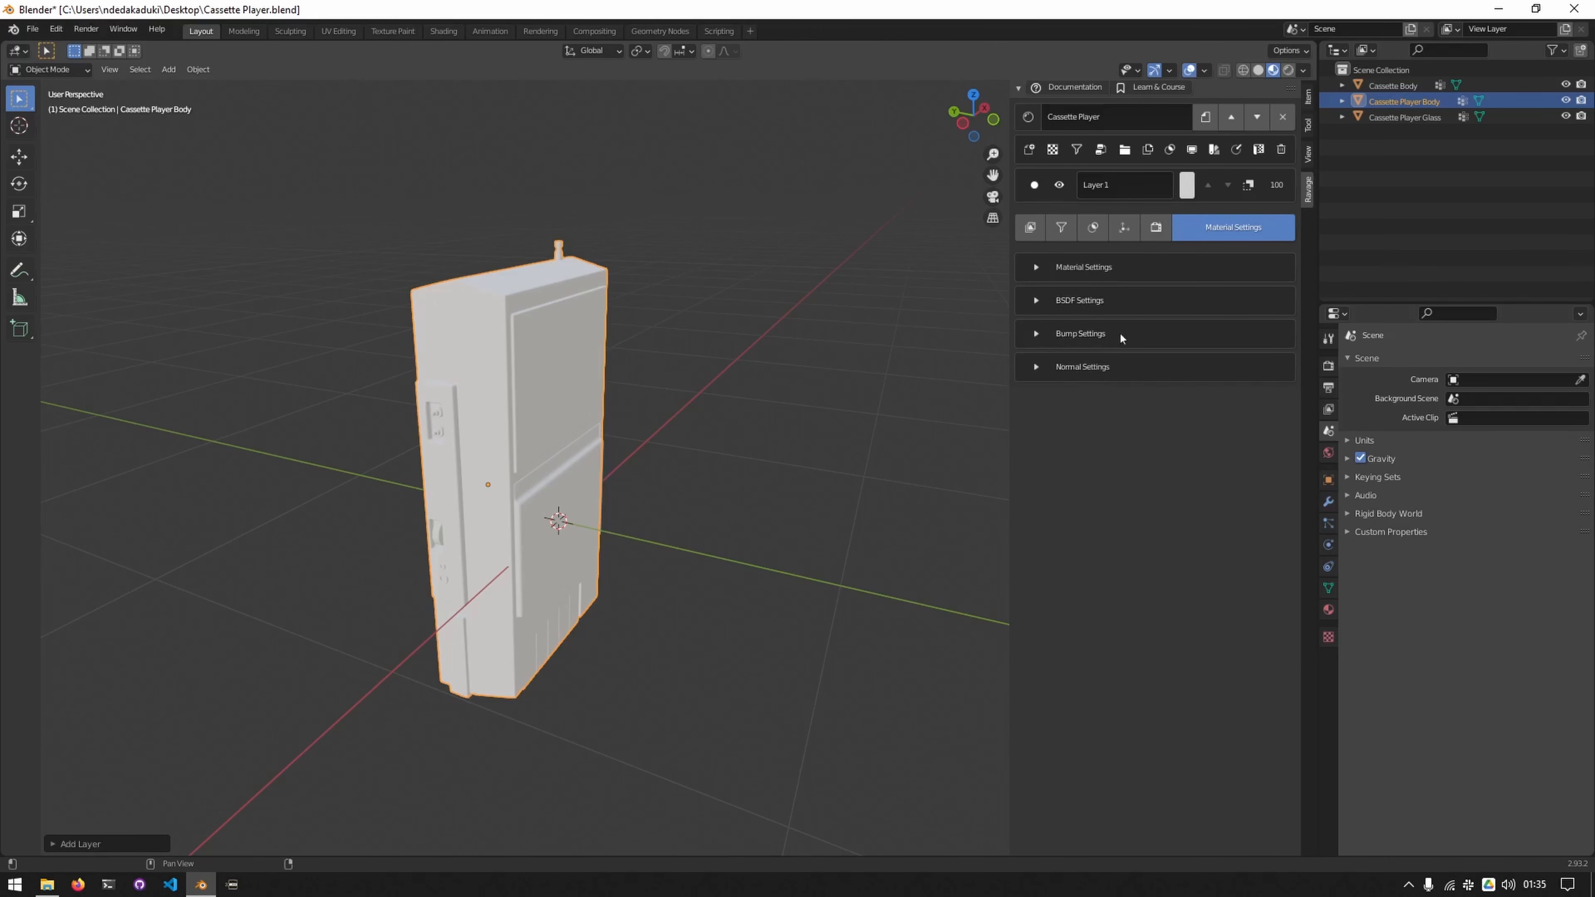
click(1081, 267)
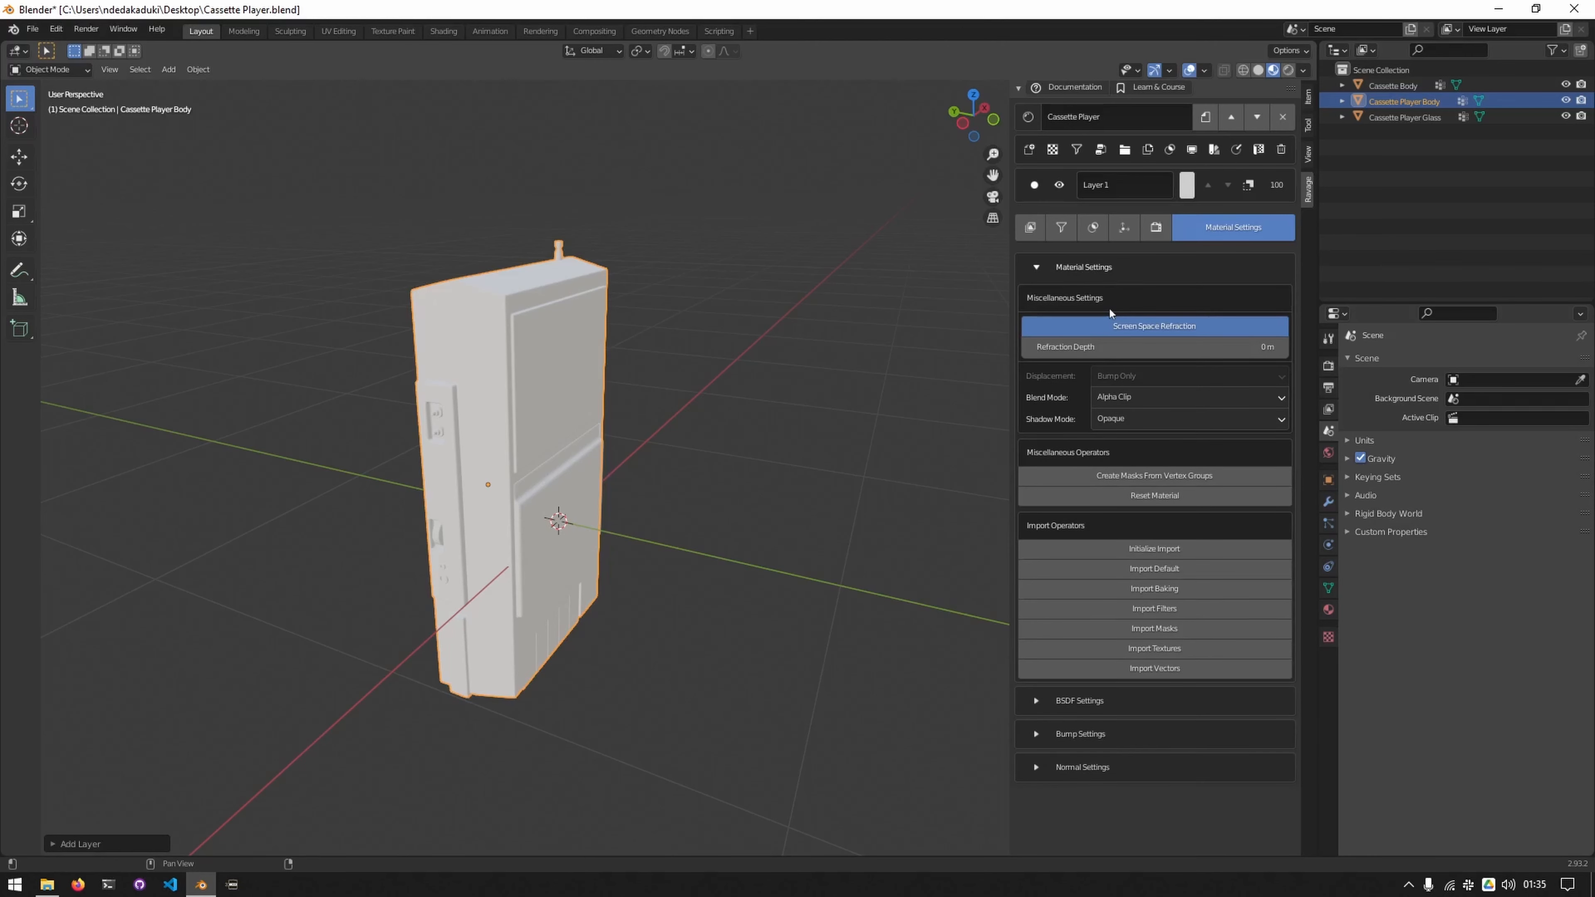
click(1093, 270)
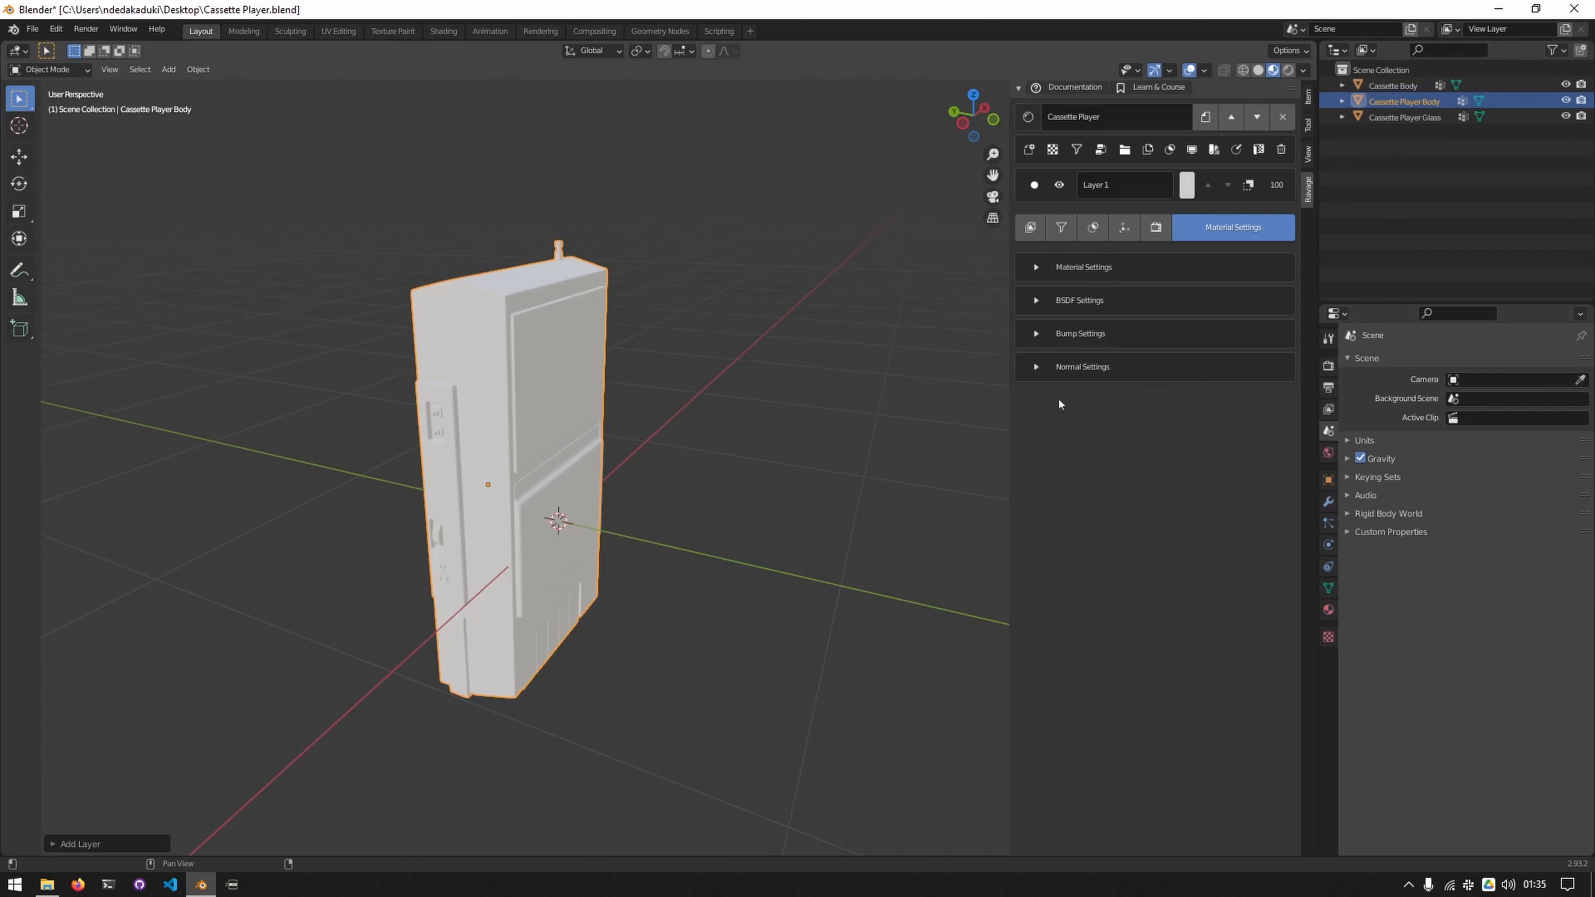
Look through the mask types available for the layer and expand the ID Map baking options
click(1093, 228)
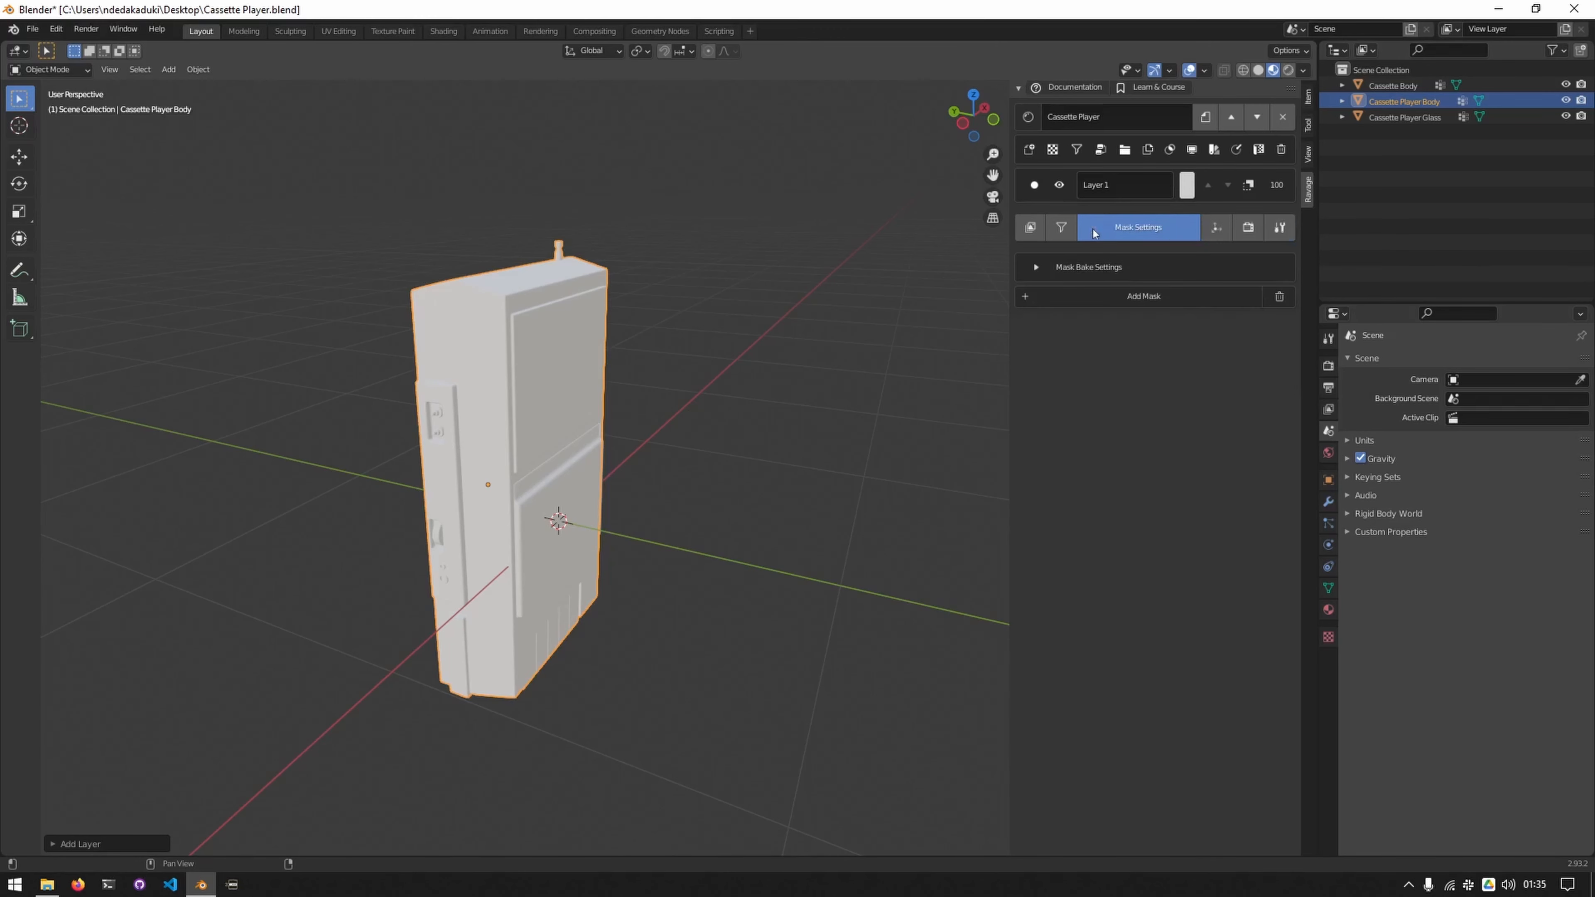
click(1137, 299)
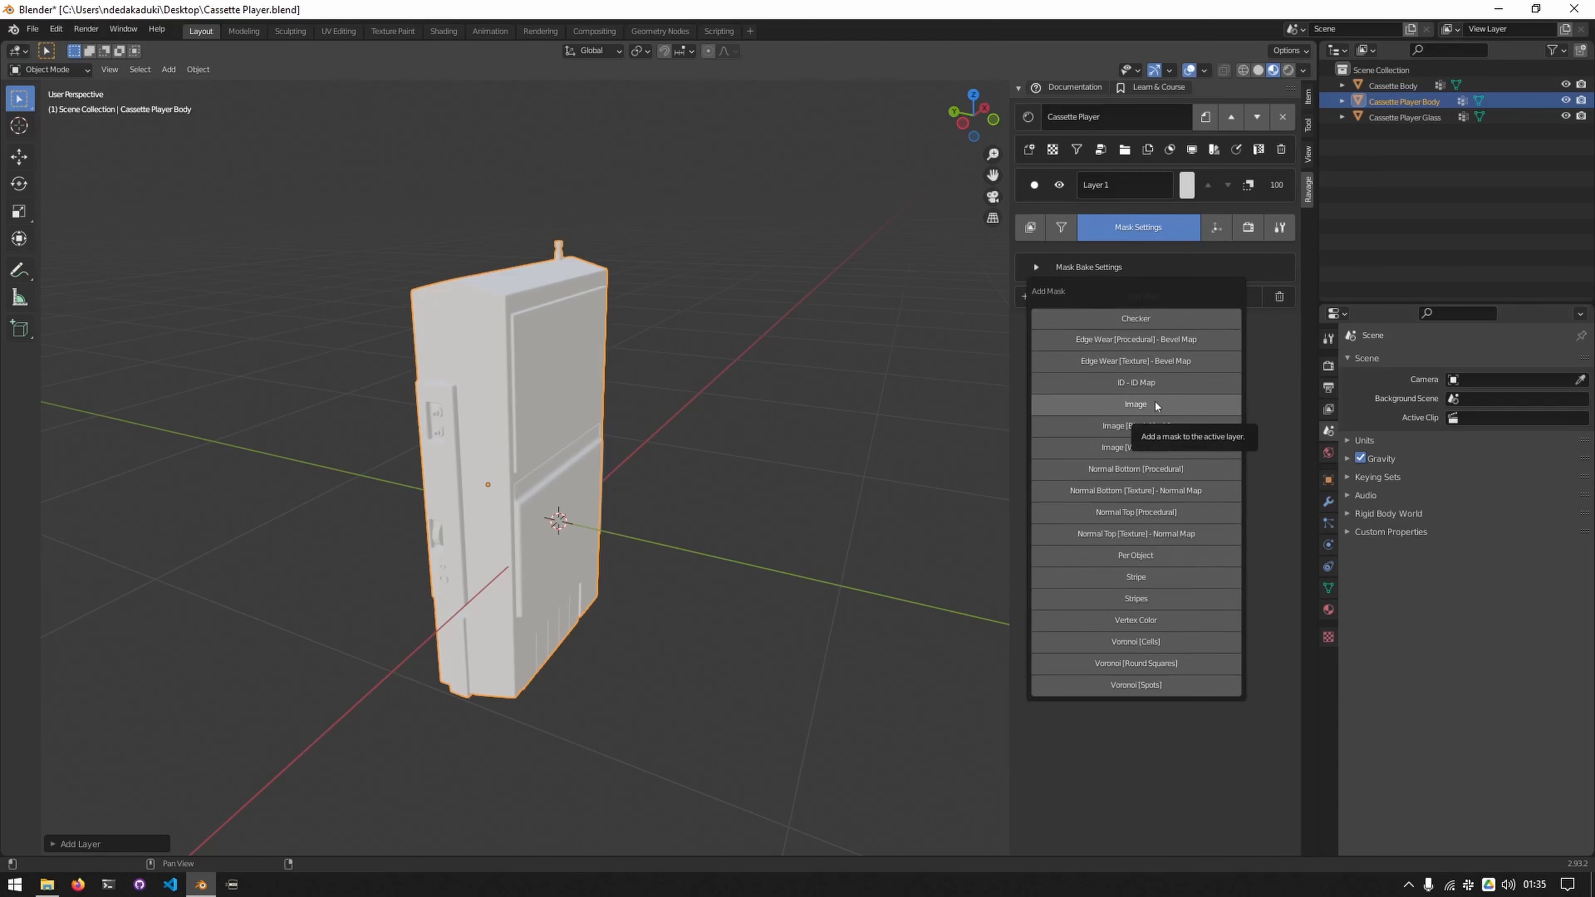
click(1135, 405)
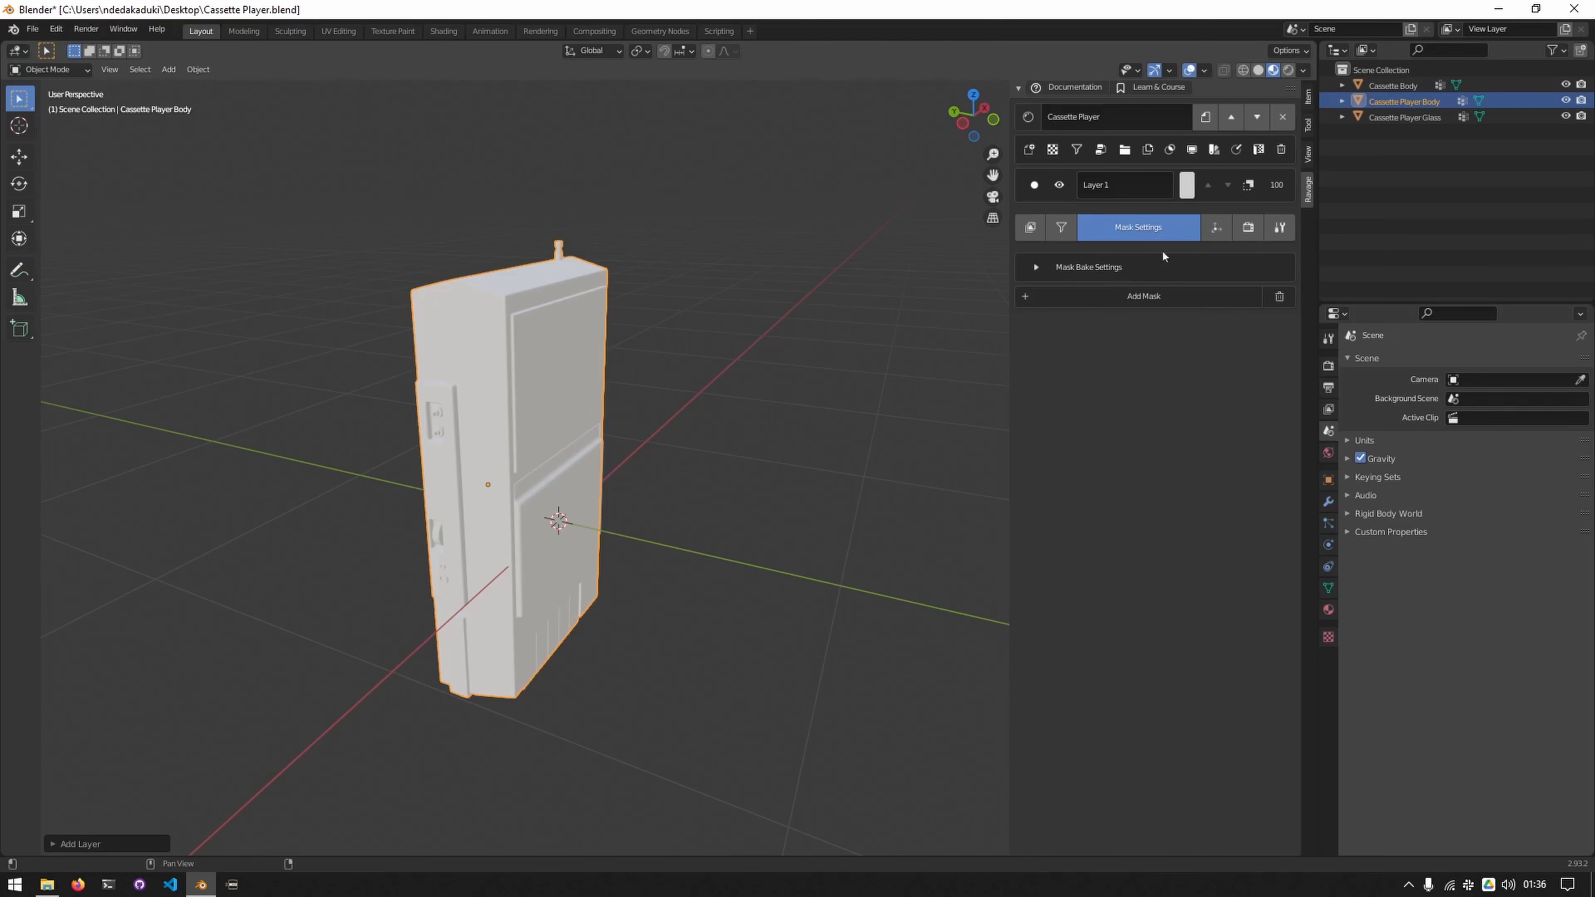
click(1249, 230)
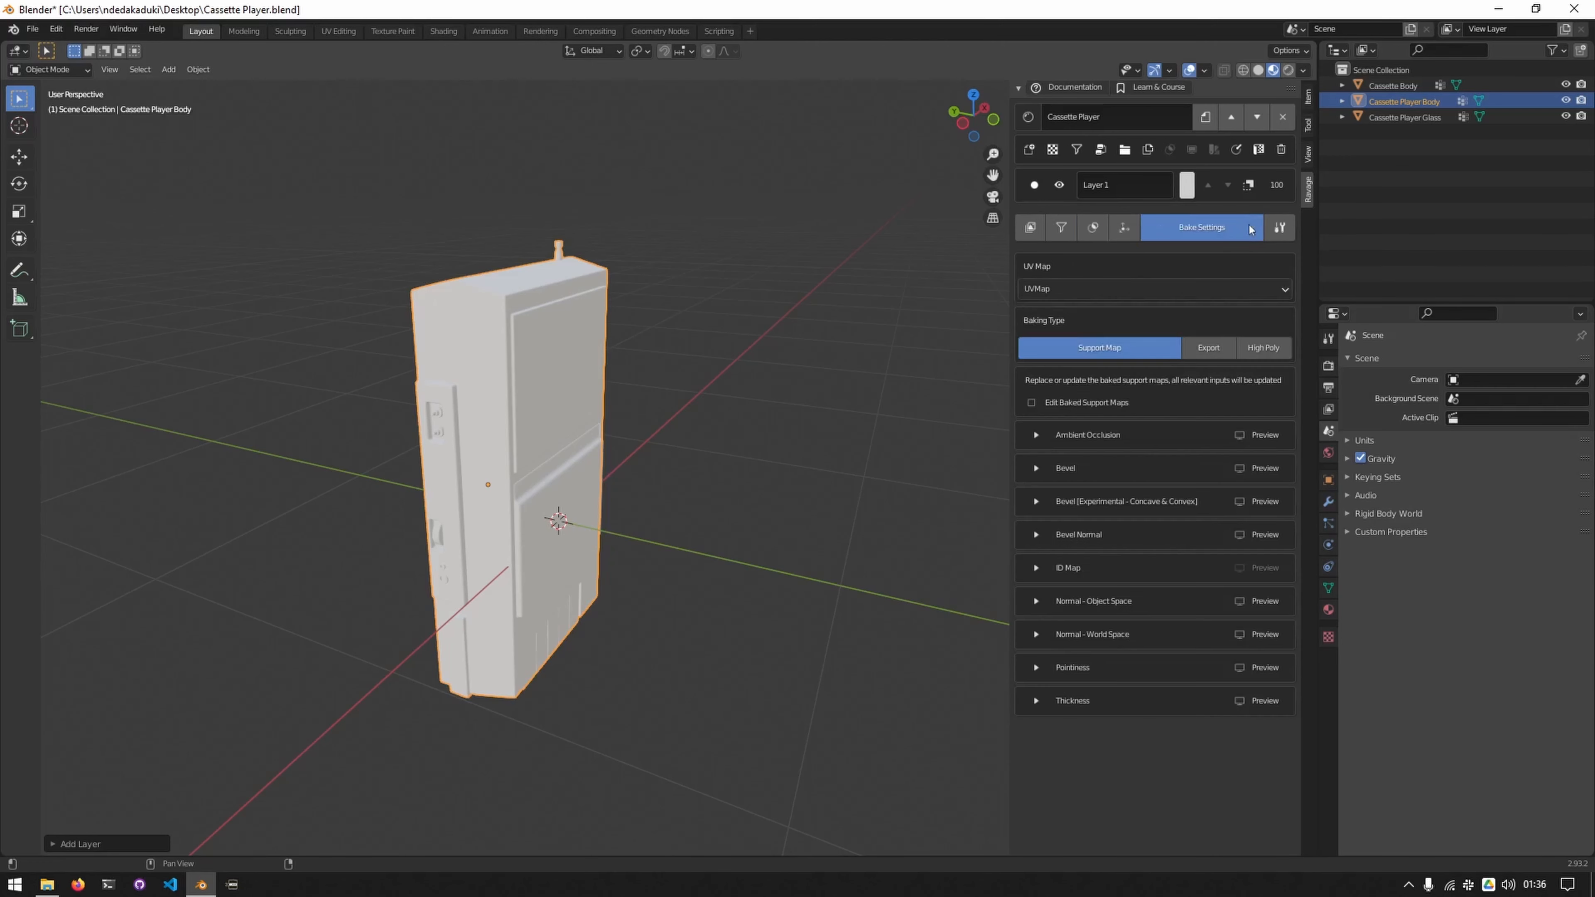
click(1075, 567)
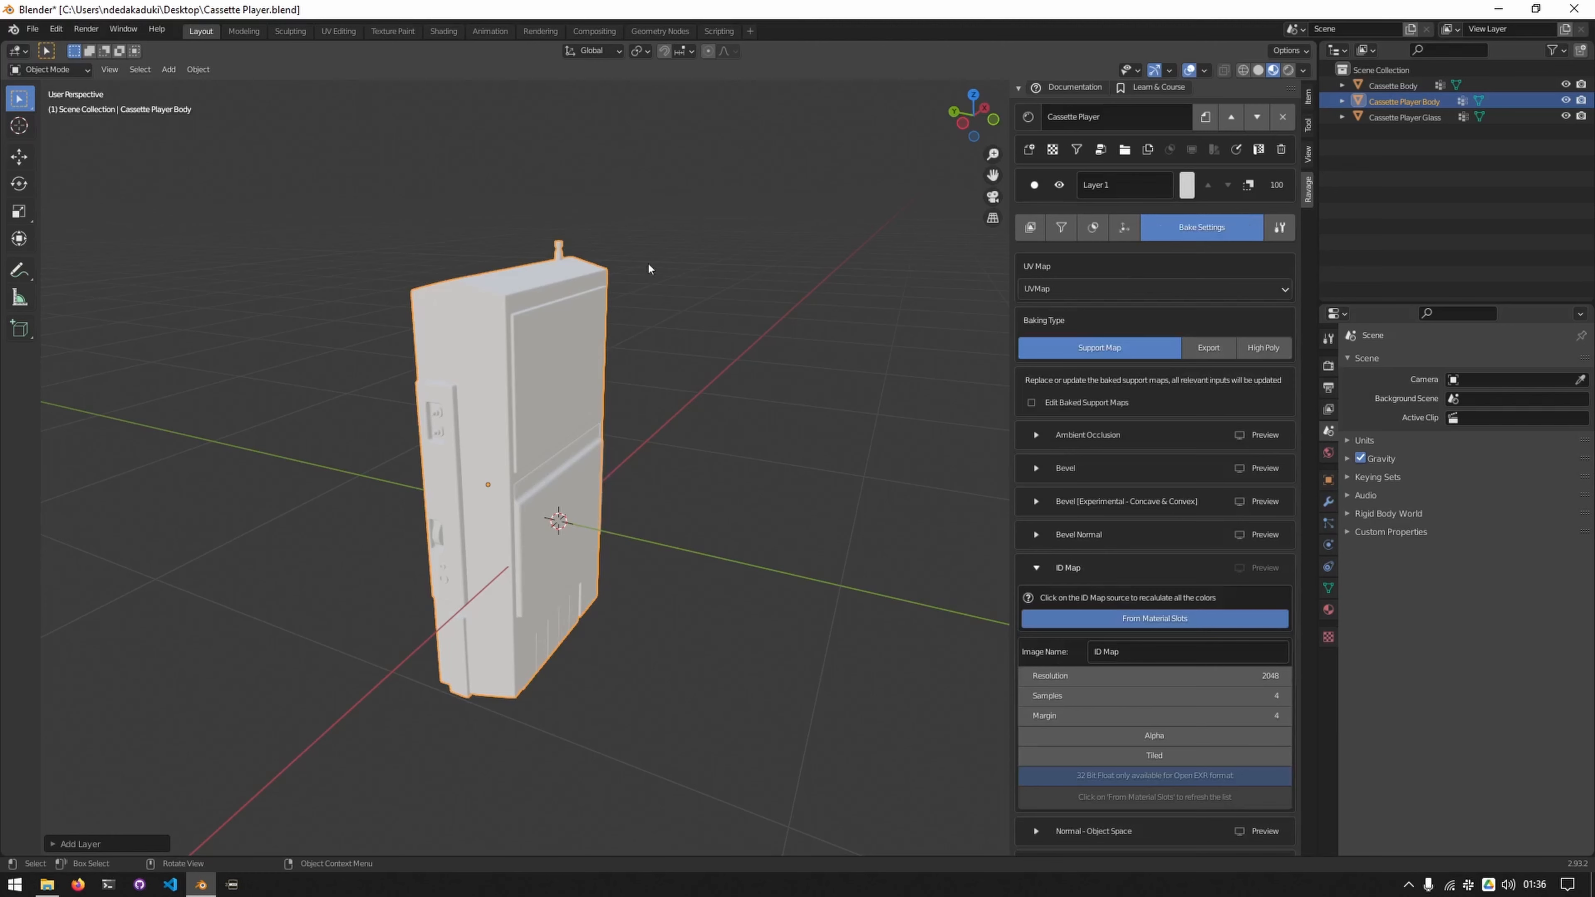
Select all the cassette player objects and generate the ID map colors from their material slots
key(a)
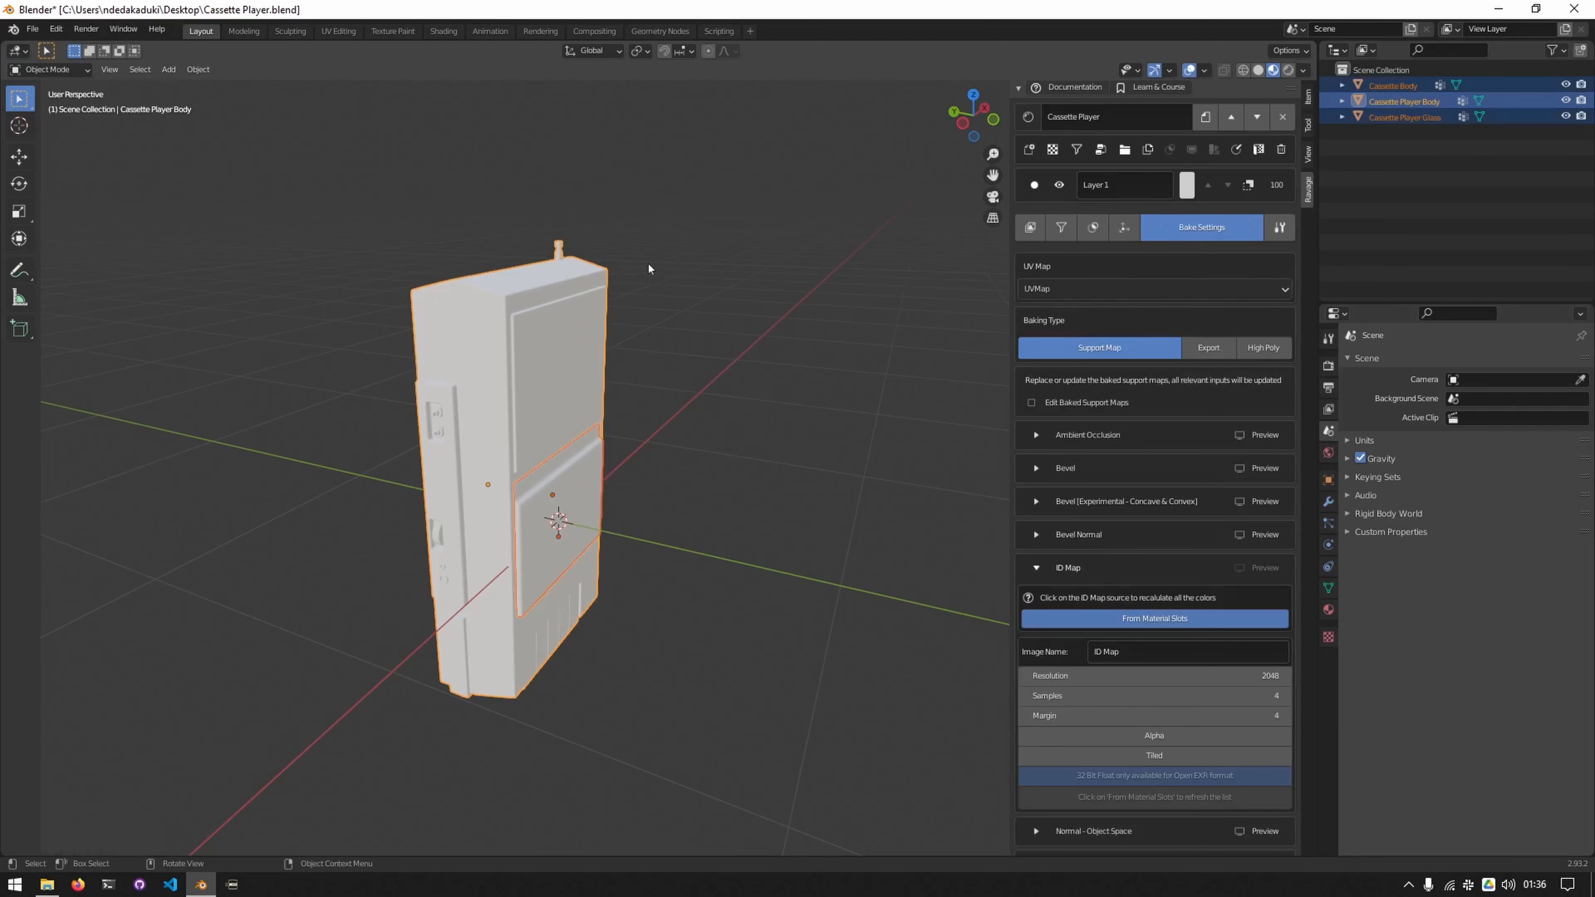
scroll(1167, 566, down, 3)
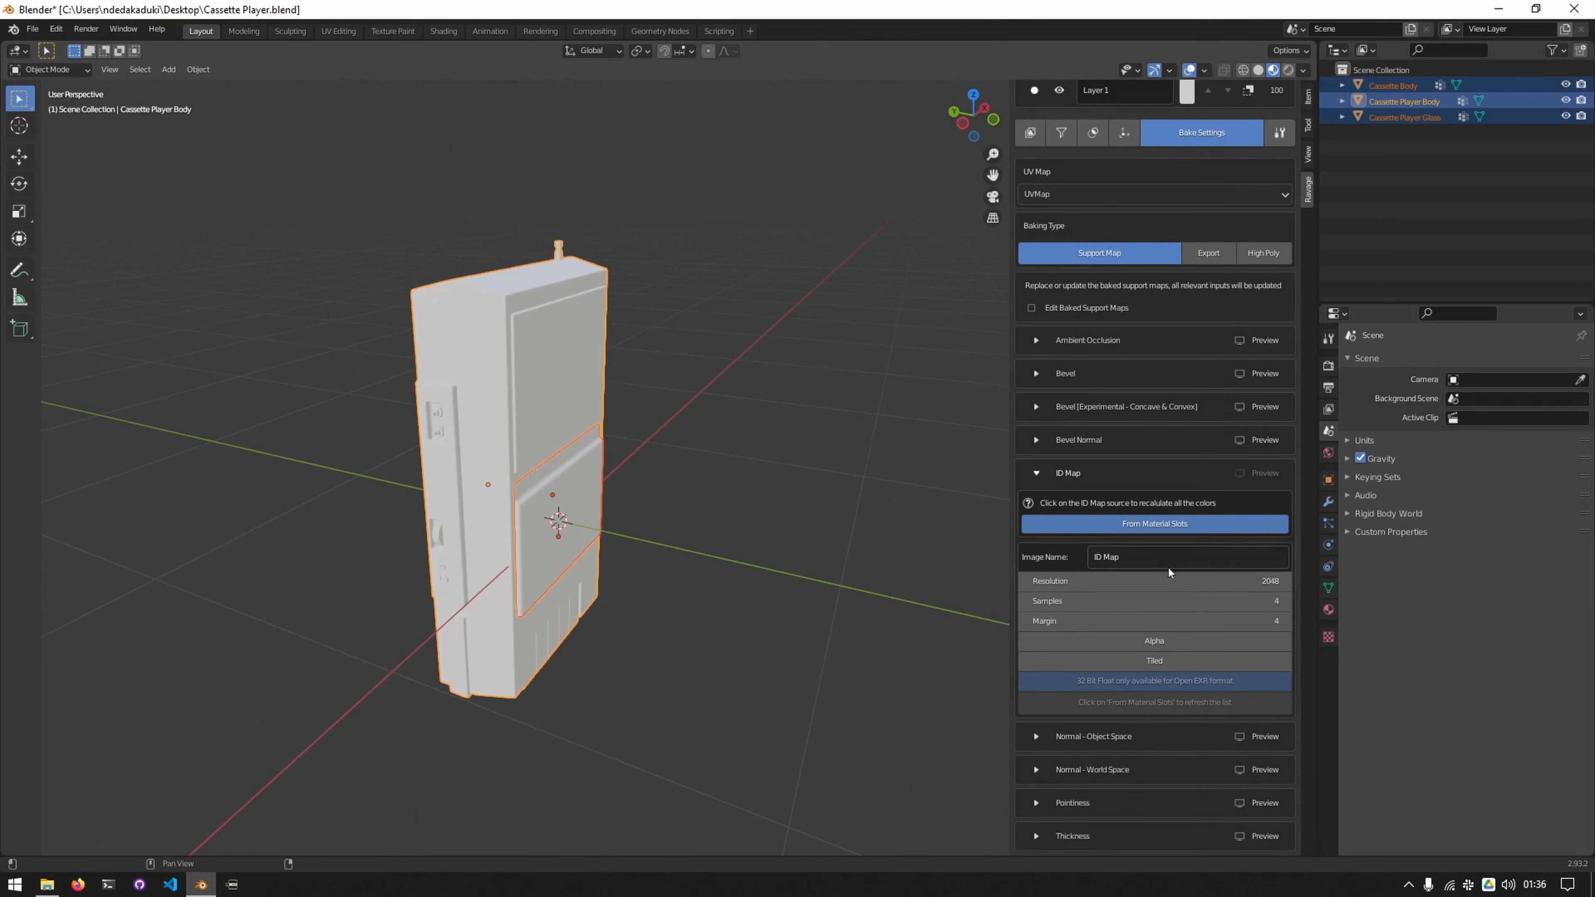
click(1101, 524)
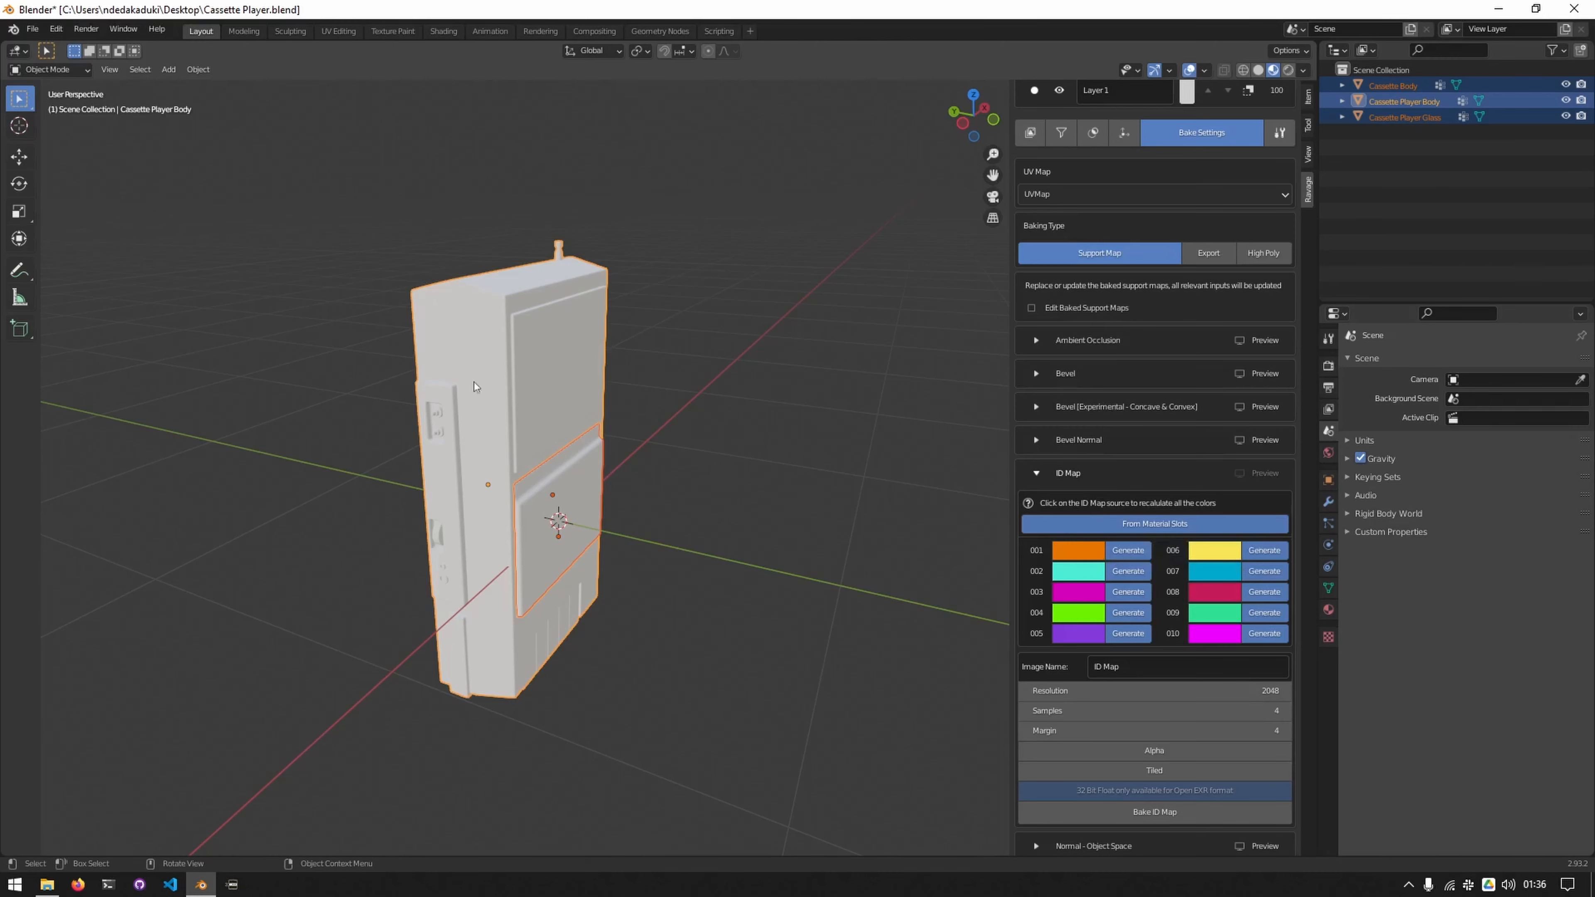
Examine the cassette player body's full list of material slots, and switch to the render settings
click(1328, 611)
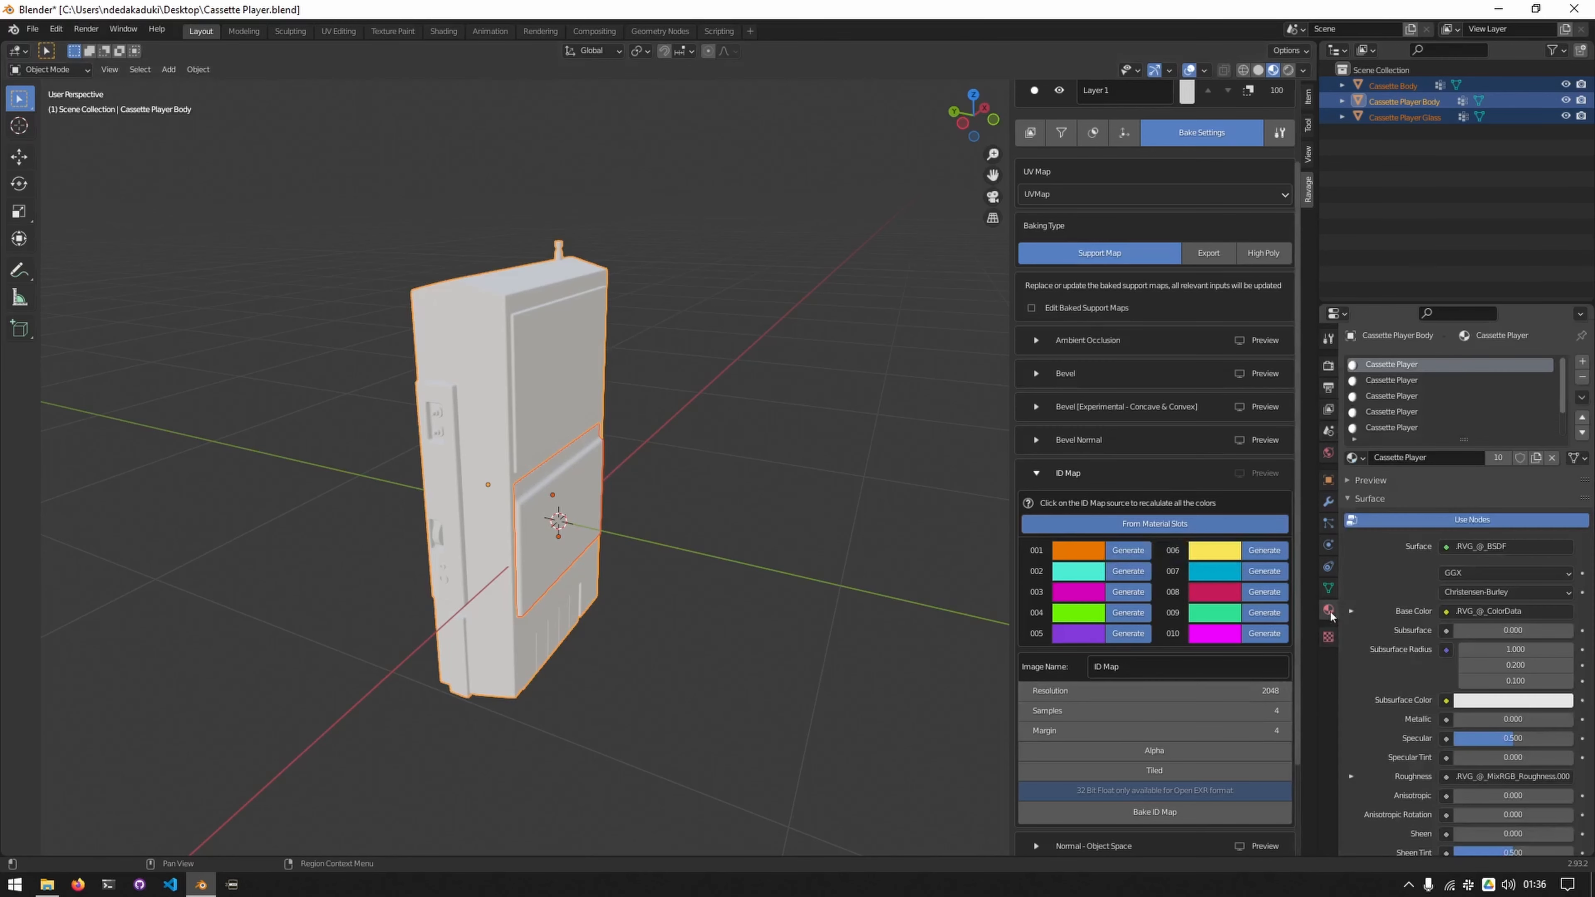
drag(1474, 440, 1415, 468)
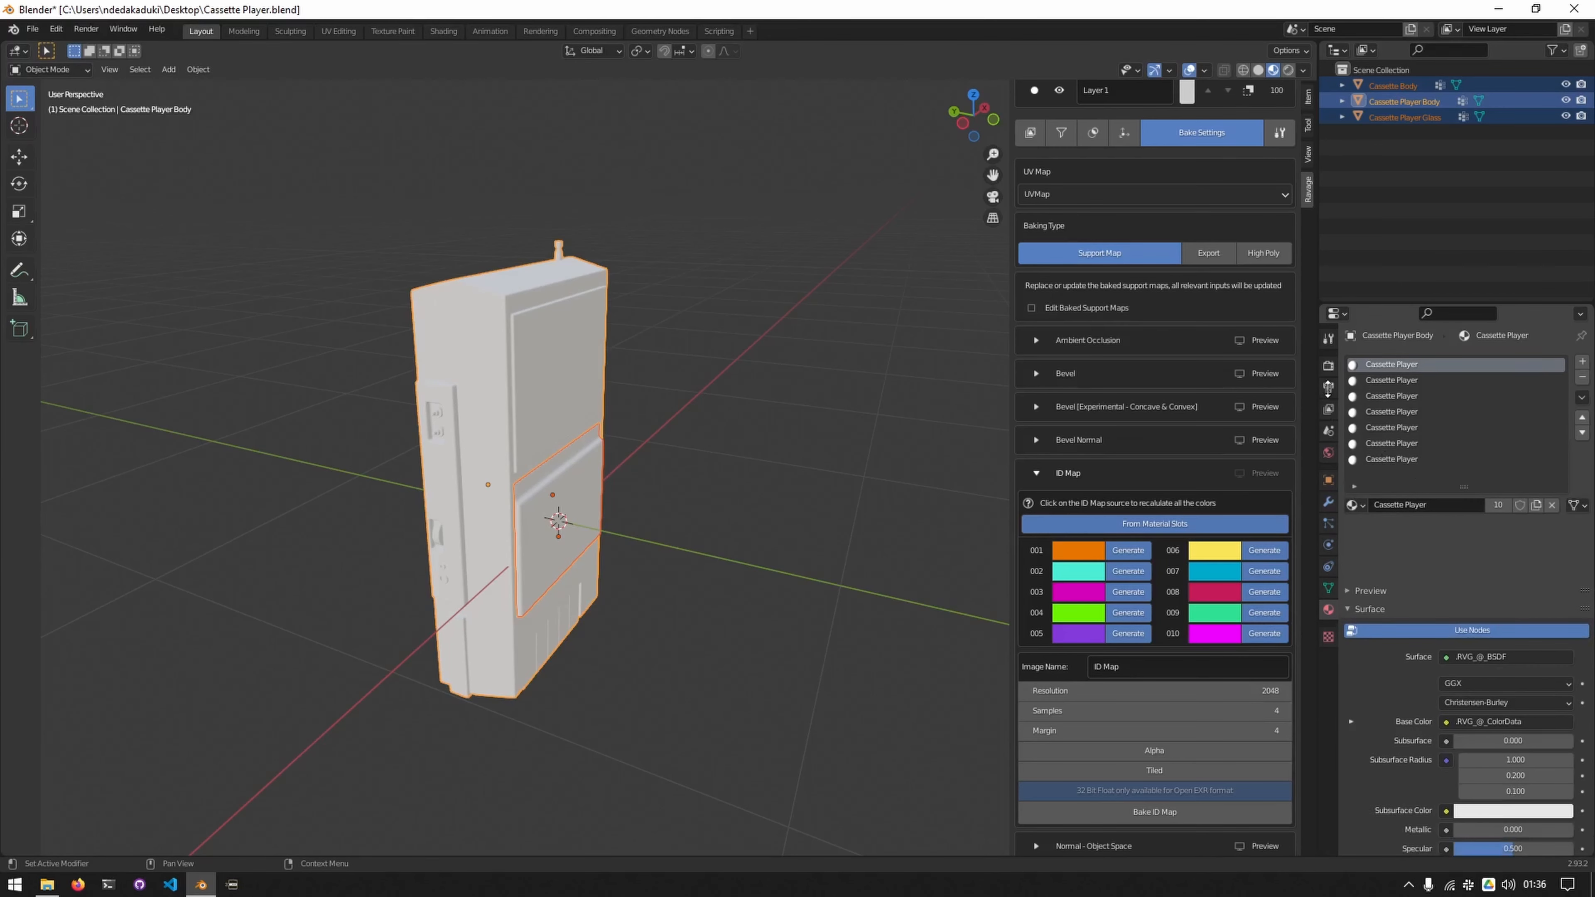
click(1328, 365)
Set the ID map's margin to 2 and bake the ID map for the selected cassette player objects
scroll(1149, 638, down, 4)
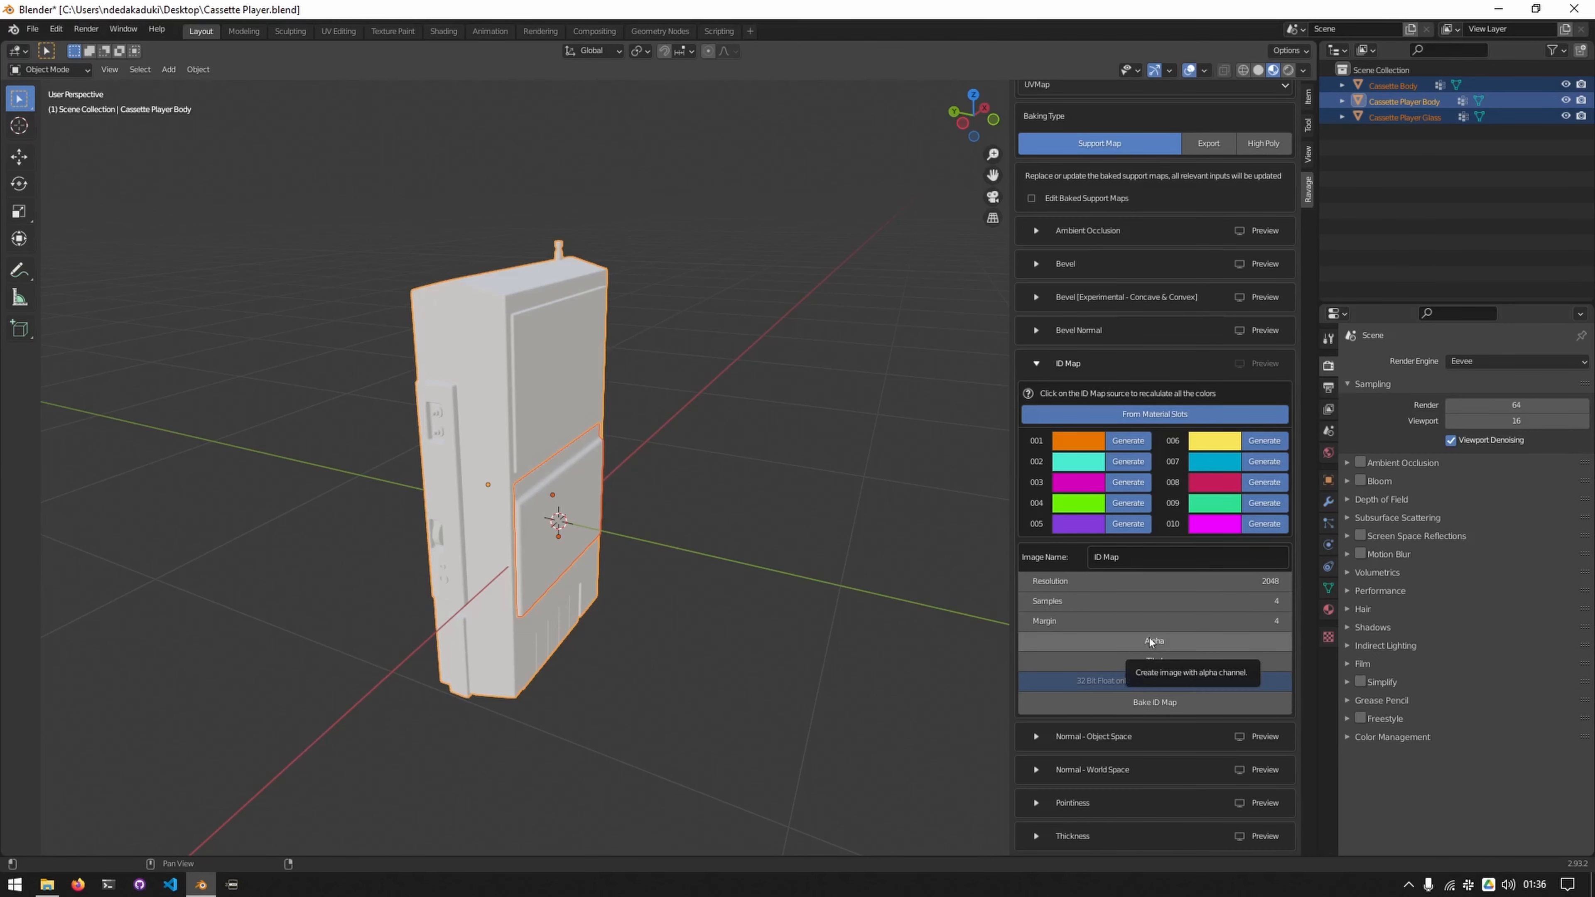
click(1158, 619)
text(2)
key(Return)
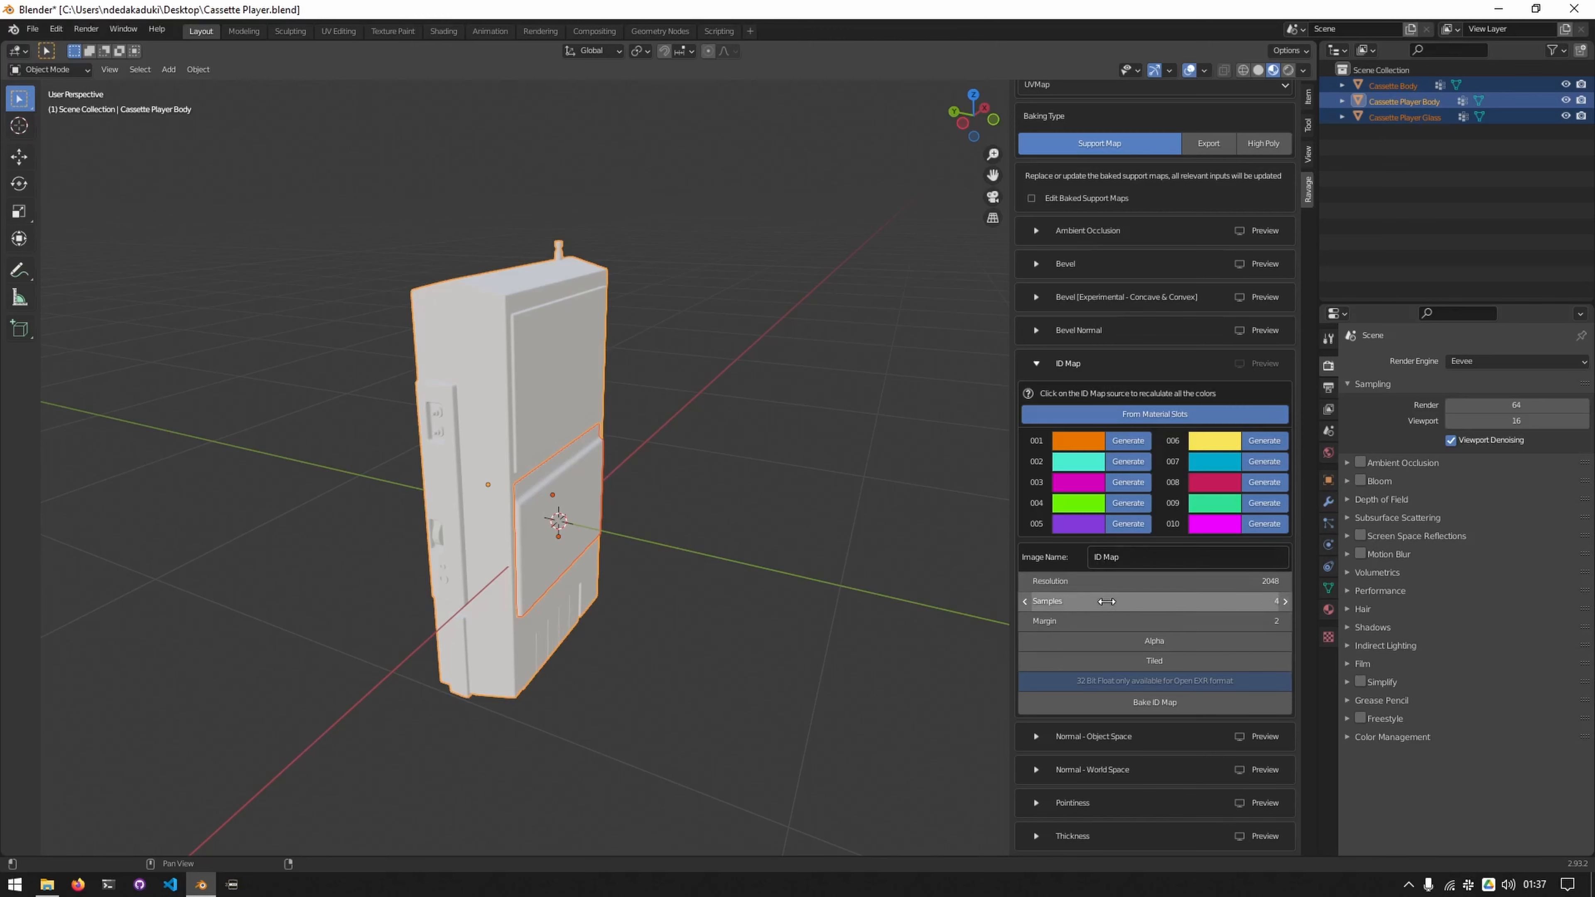
click(1106, 703)
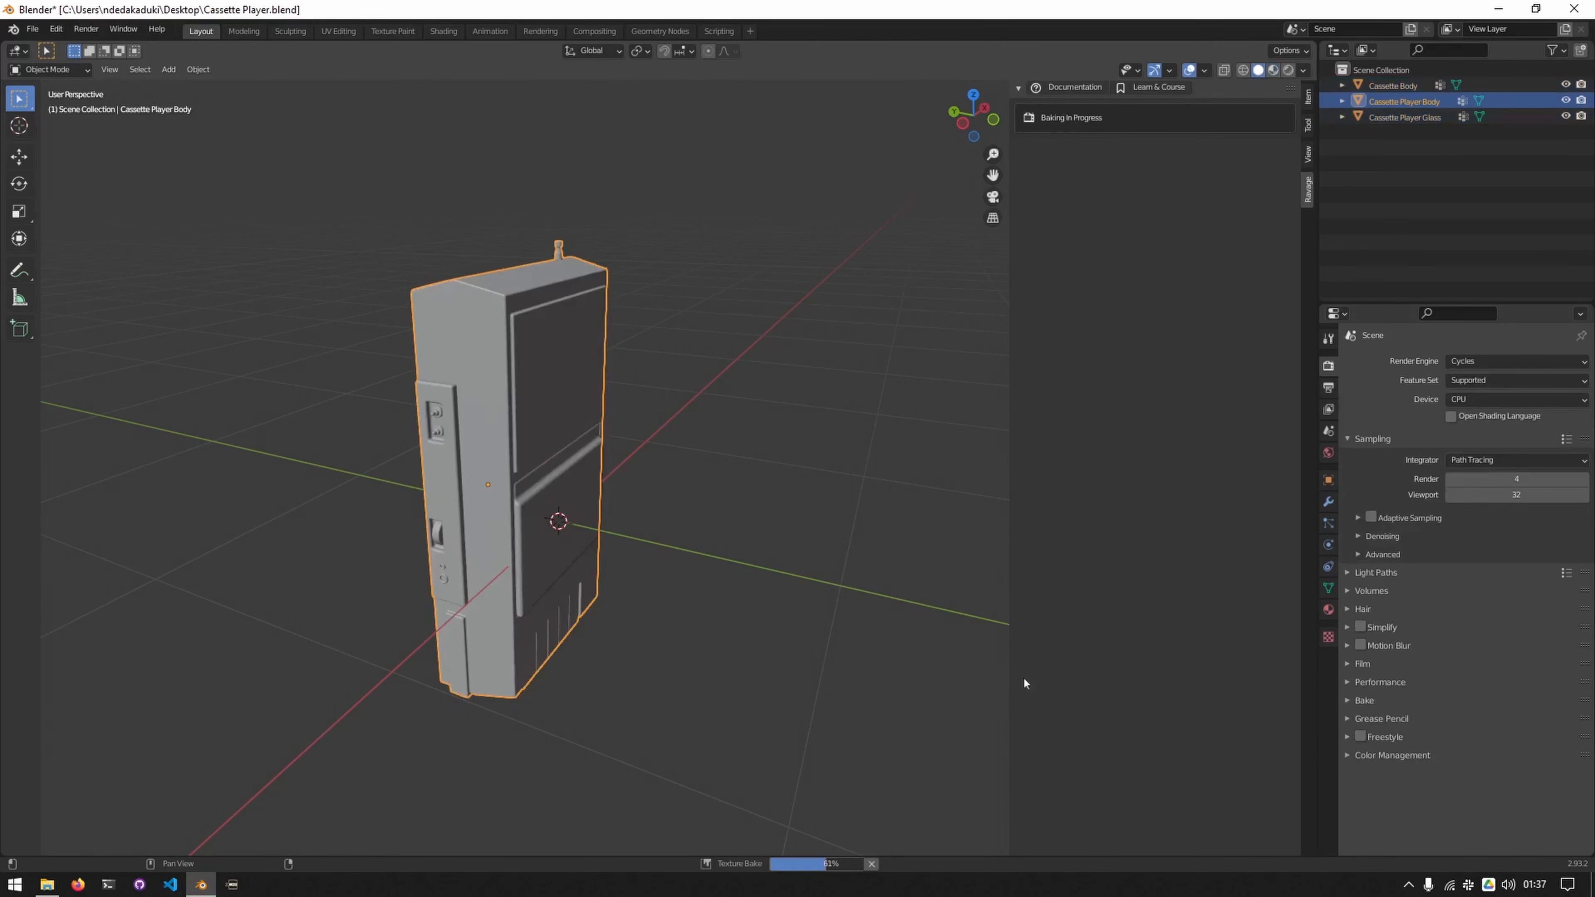
click(565, 477)
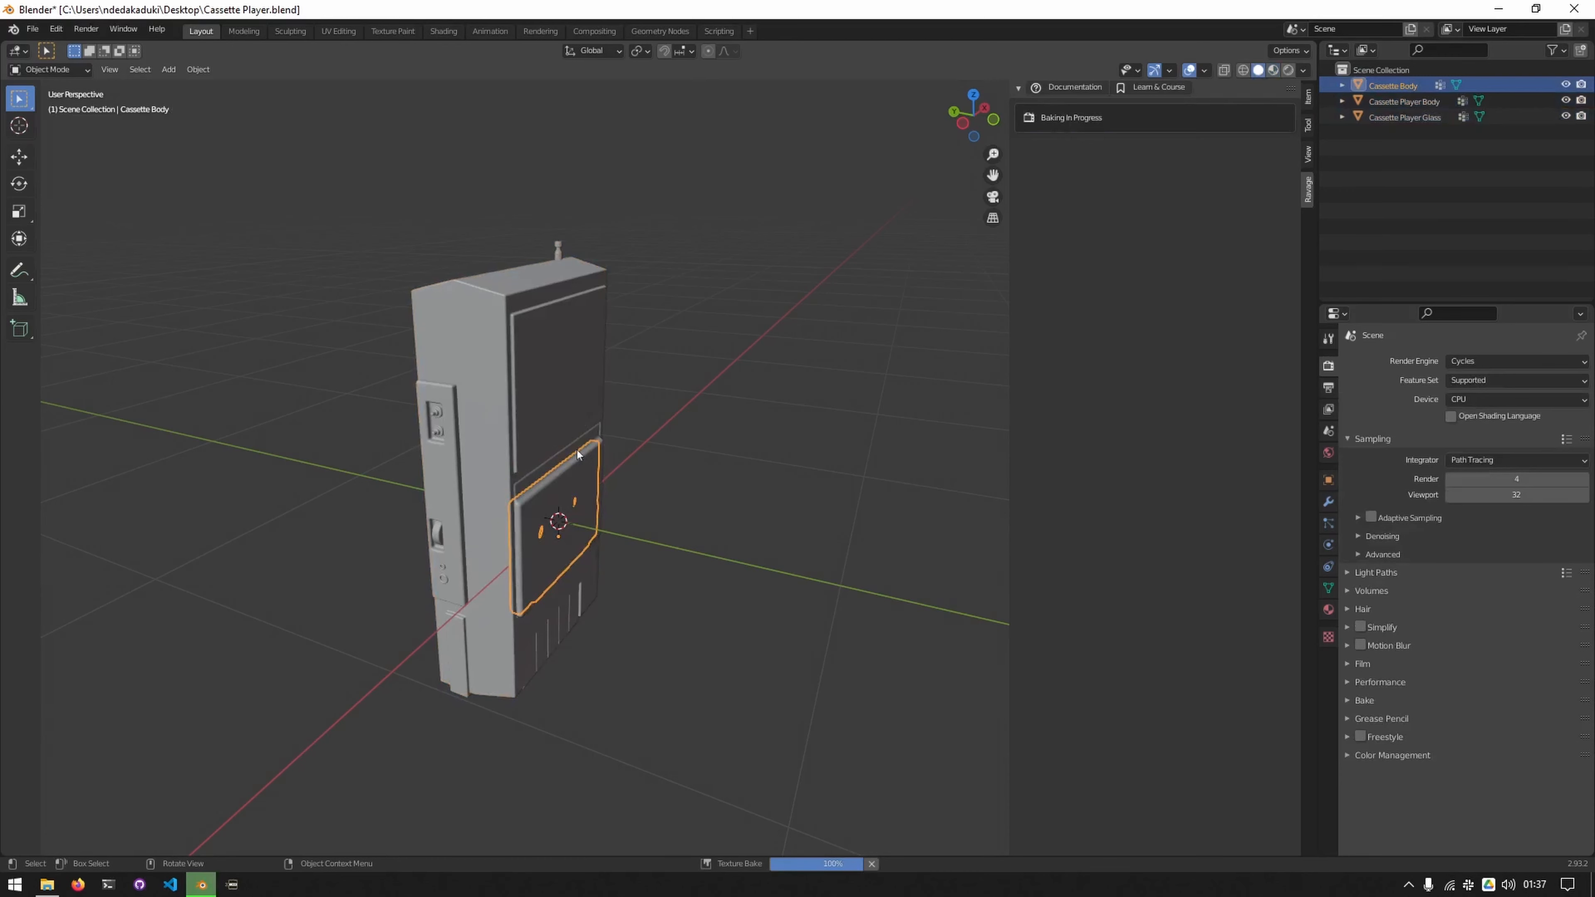